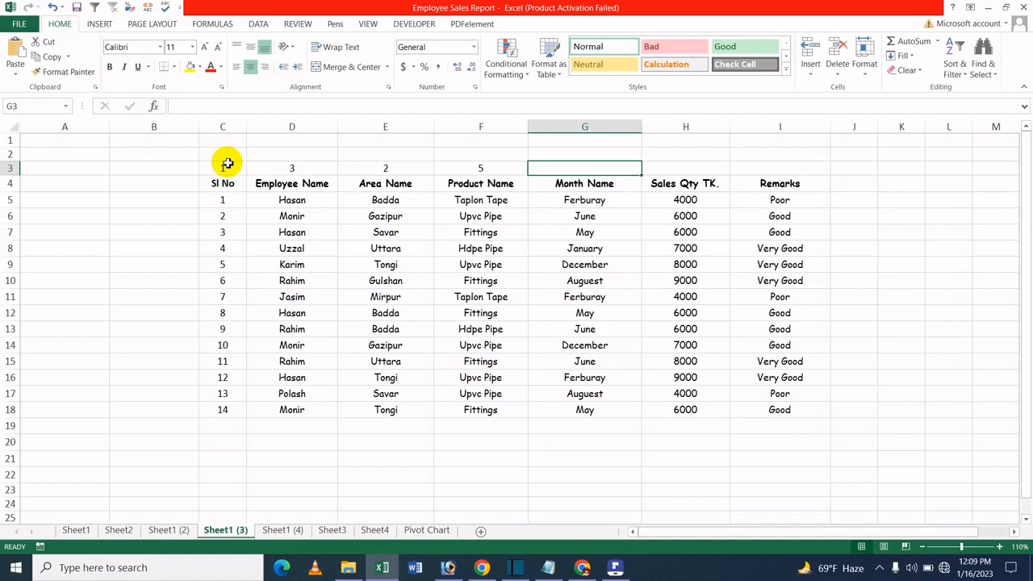
# - Enter the column order numbers 4, 7 and 6 in row 3 above Month Name, Sales Qty TK. and Remarks
pyautogui.write('4')
pyautogui.press('Tab')
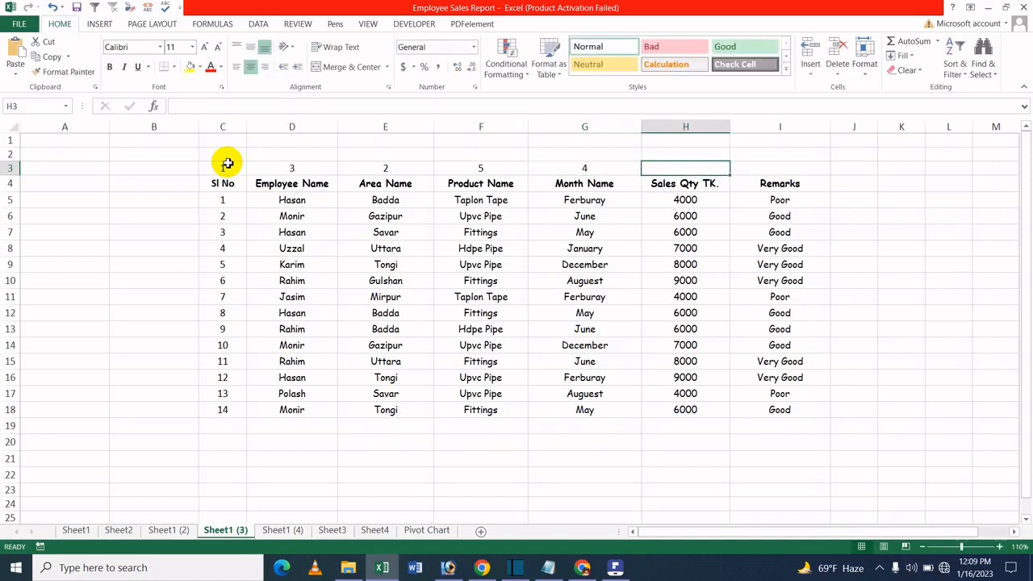
pyautogui.write('7')
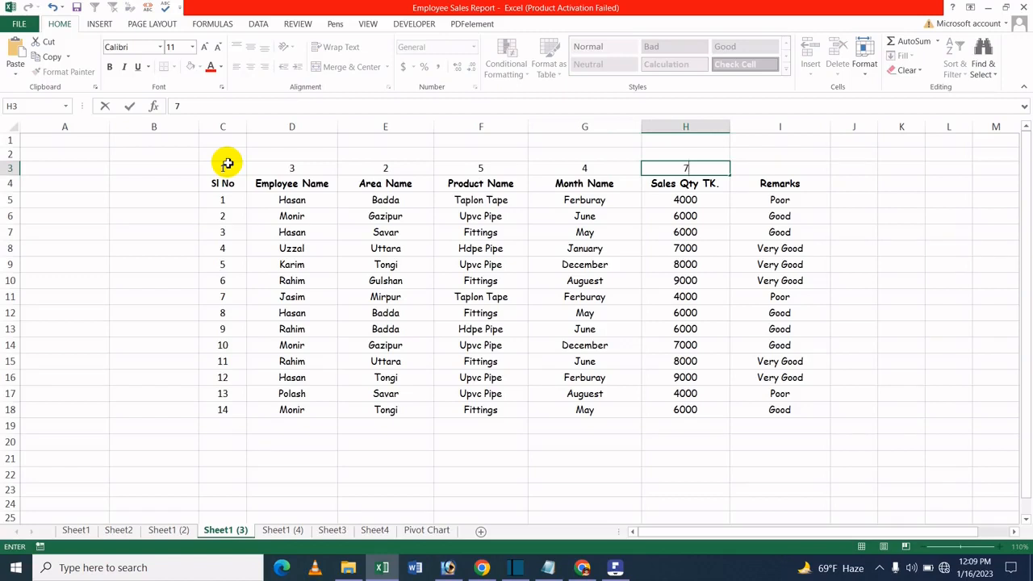
pyautogui.press('Tab')
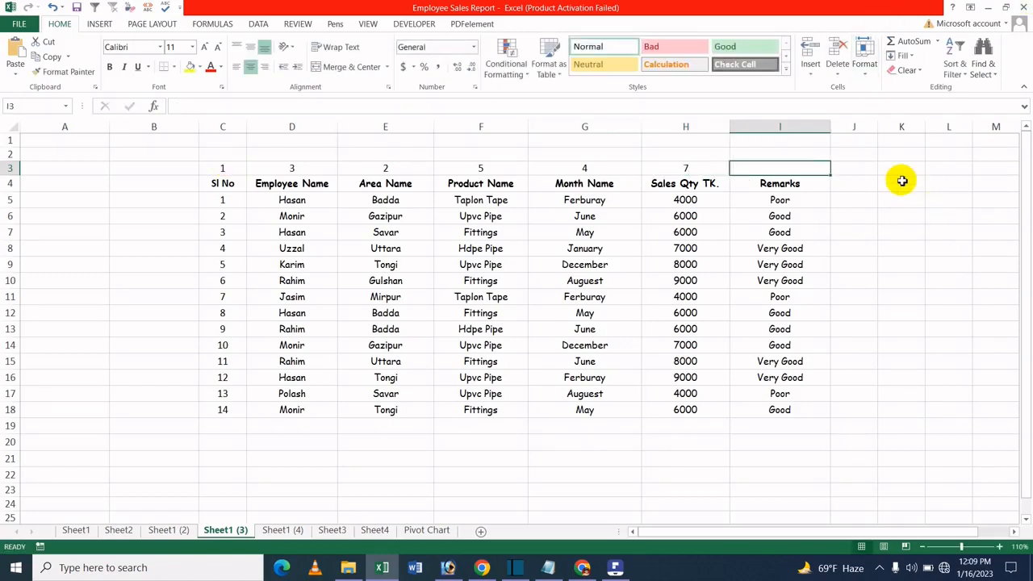
pyautogui.write('6')
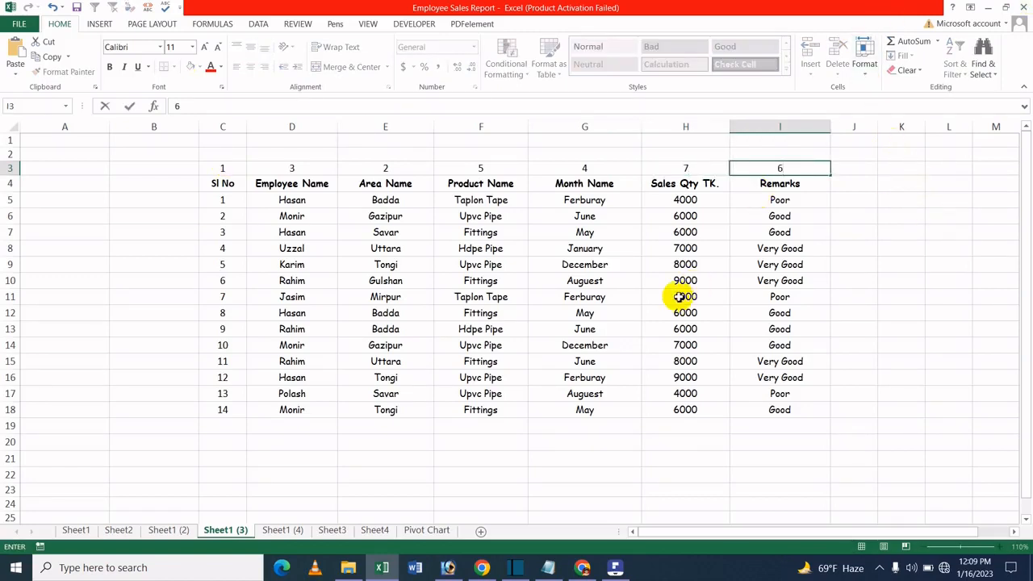
pyautogui.click(683, 296)
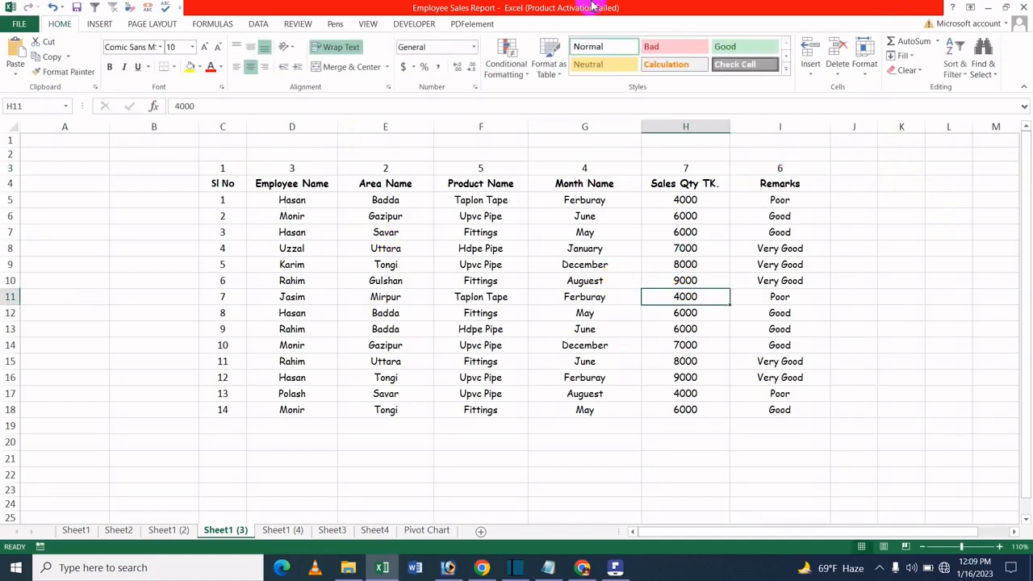
pyautogui.click(221, 230)
pyautogui.click(284, 206)
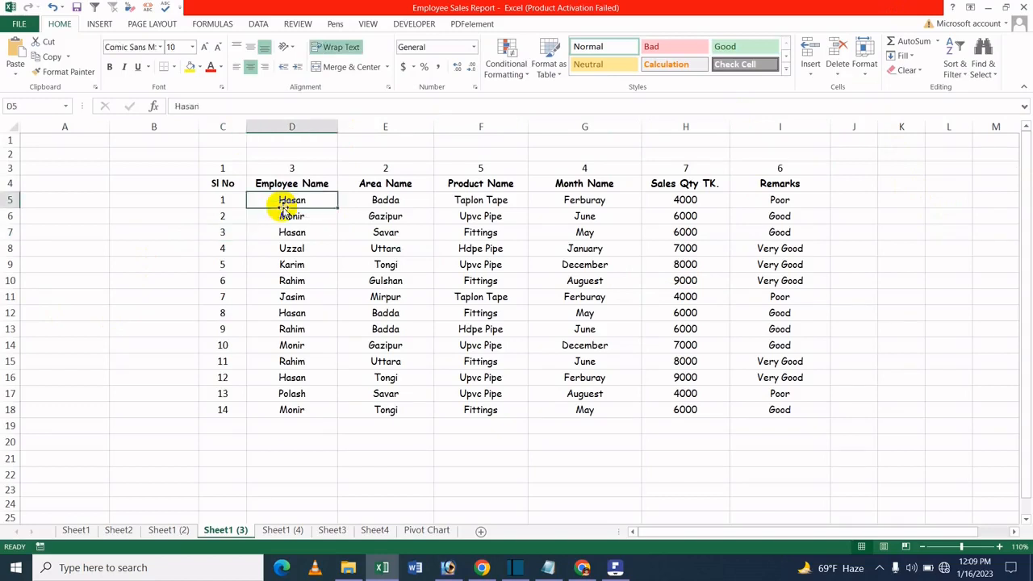
pyautogui.click(385, 260)
pyautogui.click(475, 216)
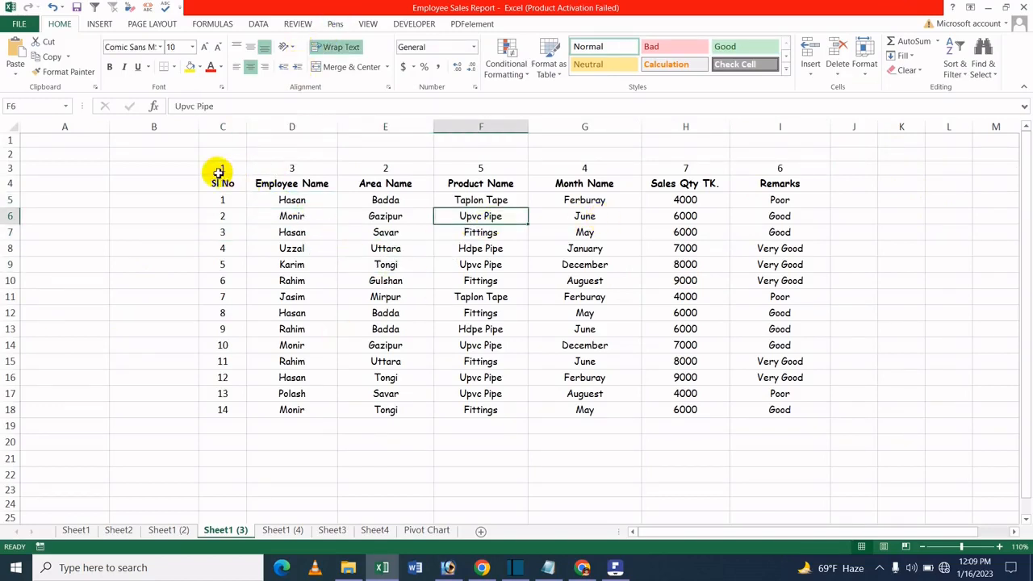
# - Start a custom sort on the range C3:I18 and set its orientation to sort left to right
pyautogui.moveTo(211, 167)
pyautogui.mouseDown()
pyautogui.moveTo(717, 343)
pyautogui.moveTo(762, 409)
pyautogui.mouseUp()
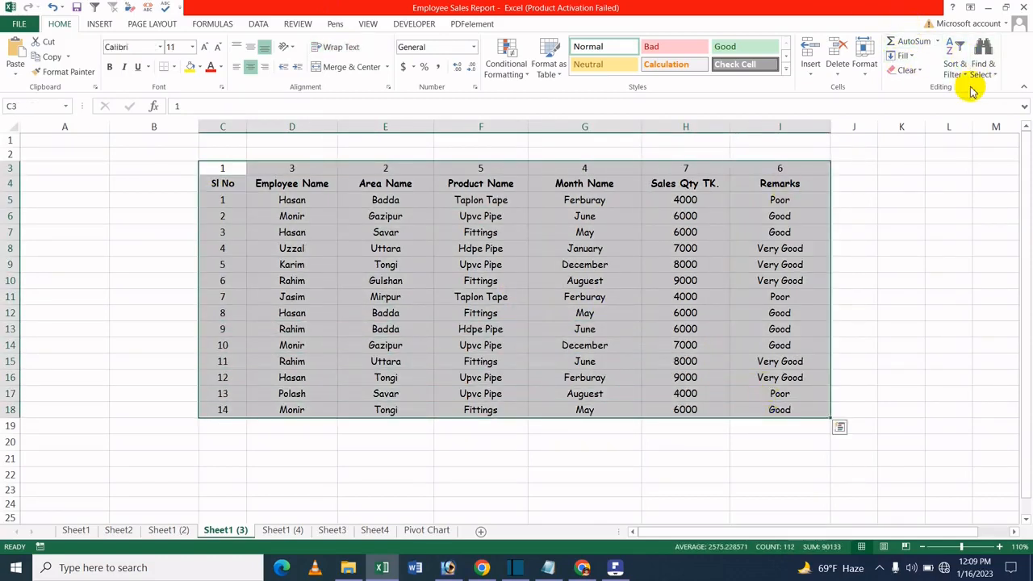
pyautogui.click(955, 71)
pyautogui.click(965, 121)
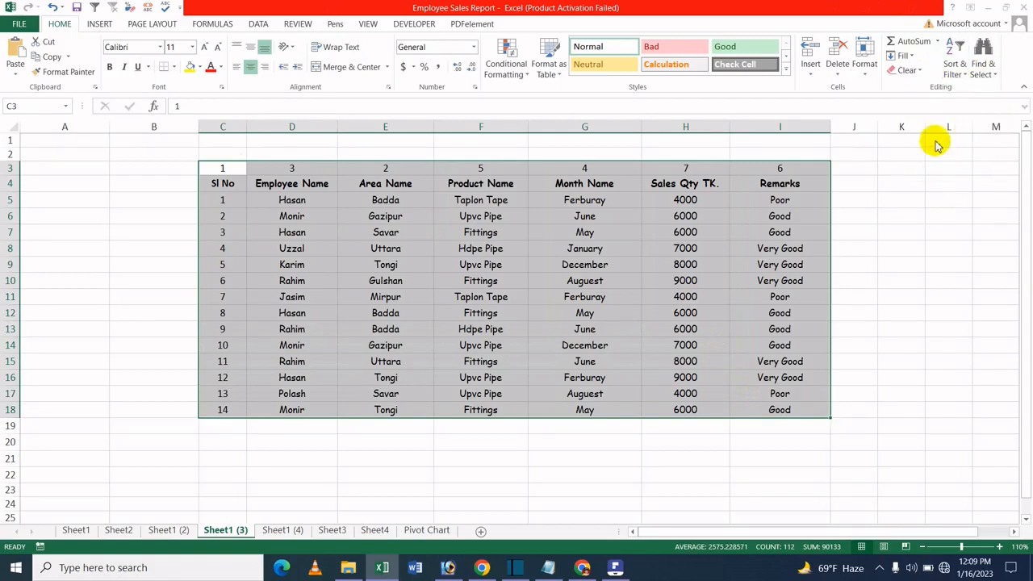
pyautogui.click(589, 345)
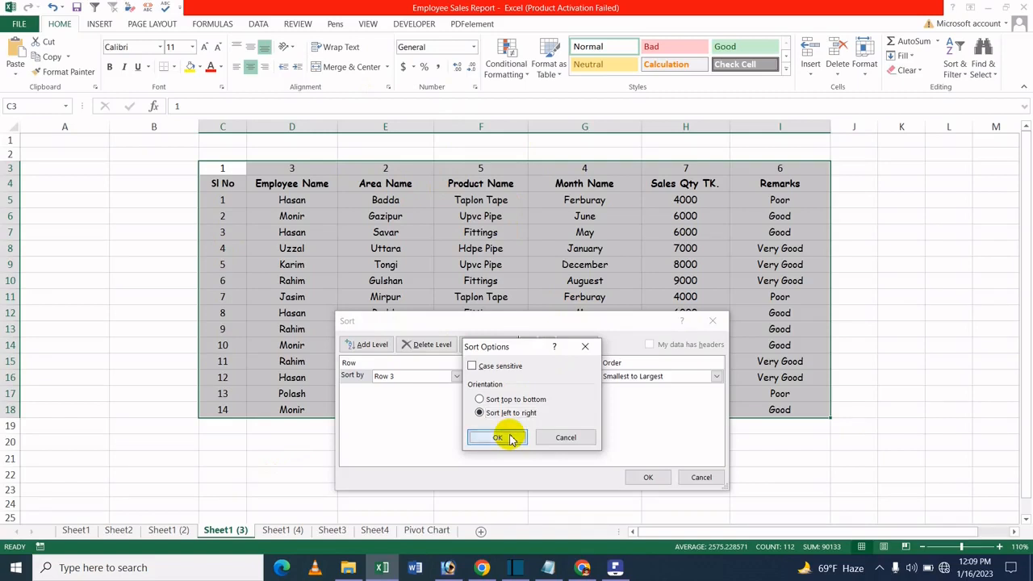
pyautogui.click(497, 438)
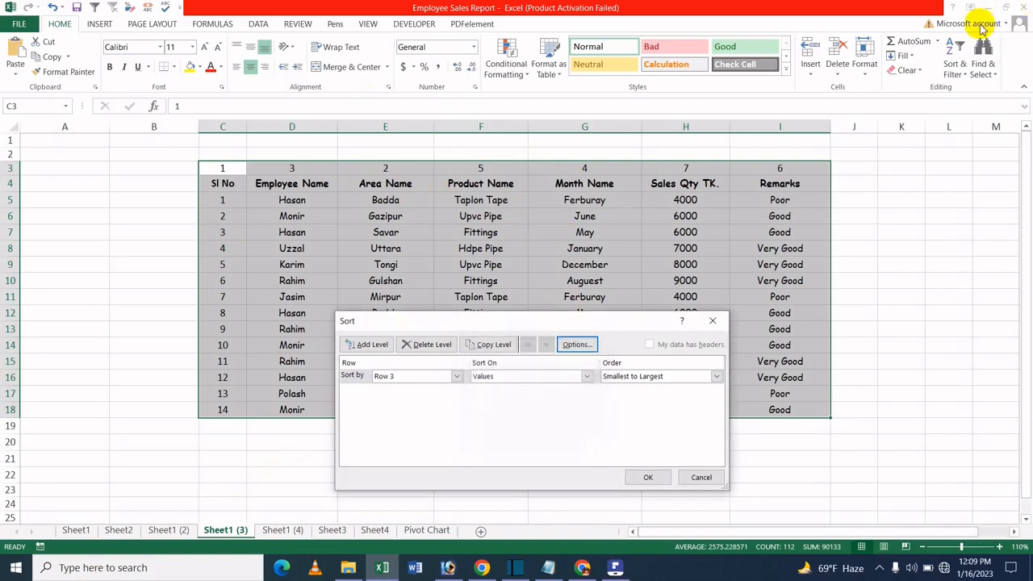
# - Sort the table columns by the values in Row 3, ordered Smallest to Largest
pyautogui.click(412, 376)
pyautogui.click(395, 402)
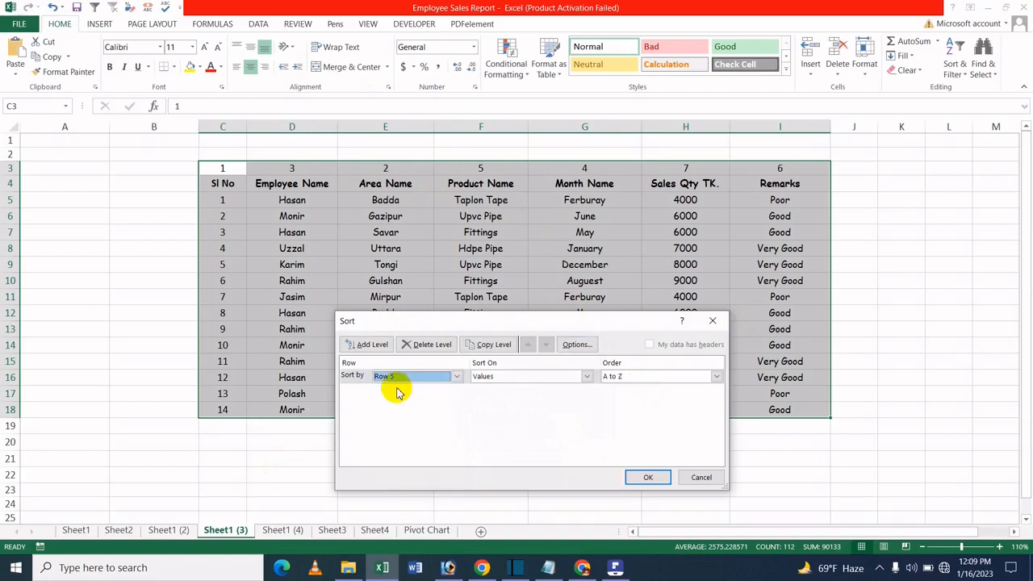
pyautogui.click(396, 377)
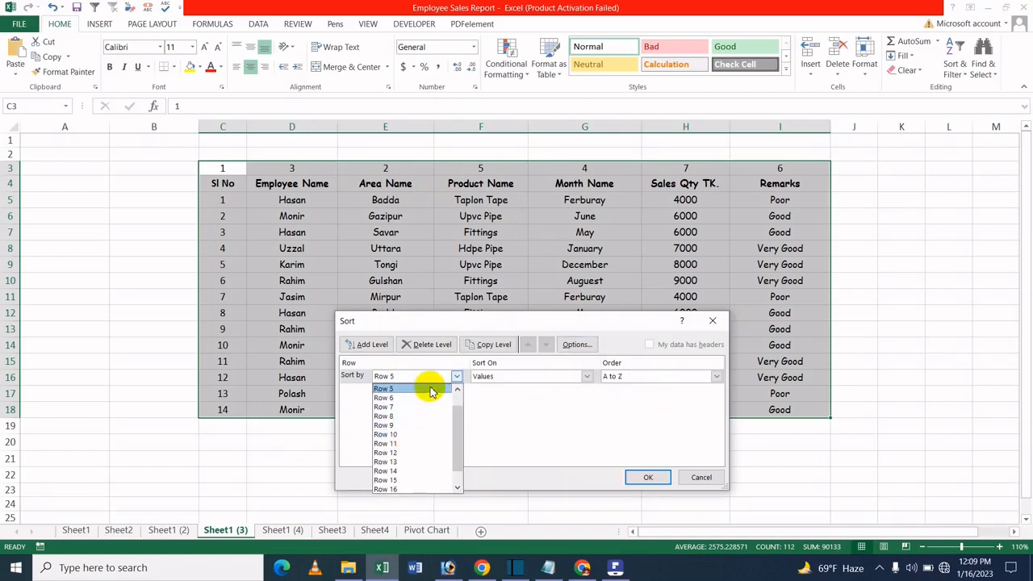
pyautogui.scroll(1, 420, 470)
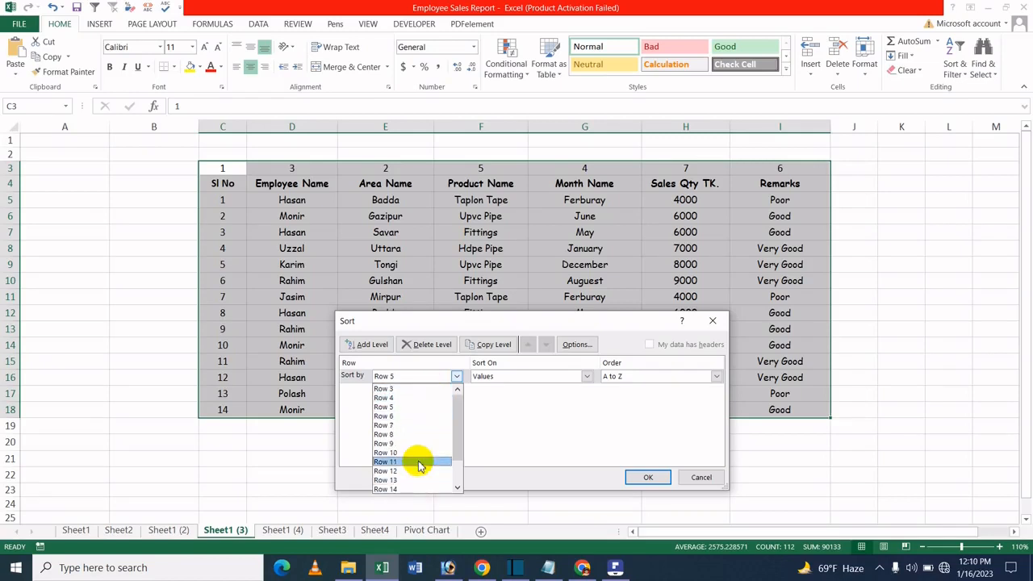
pyautogui.click(393, 390)
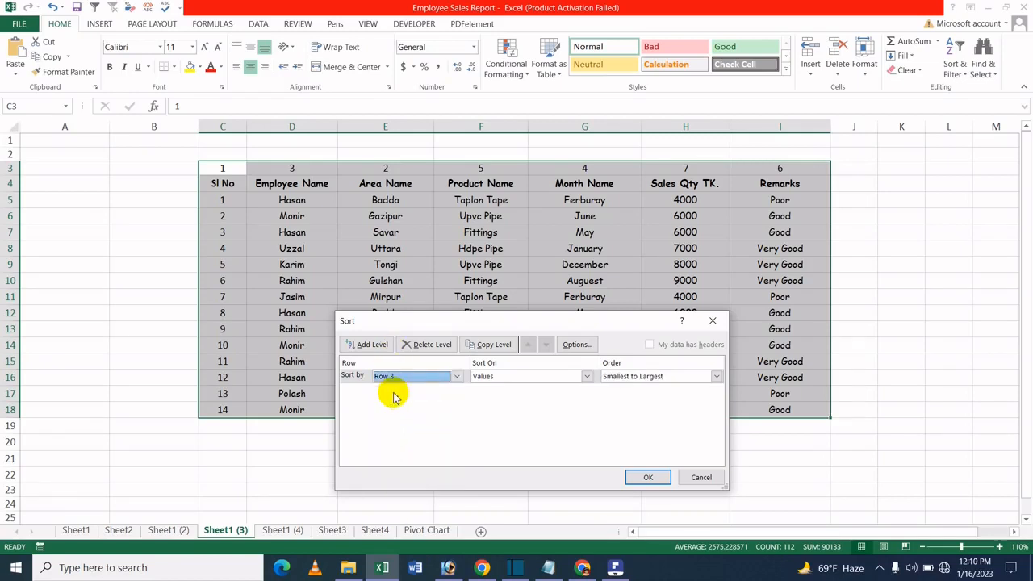
pyautogui.click(642, 379)
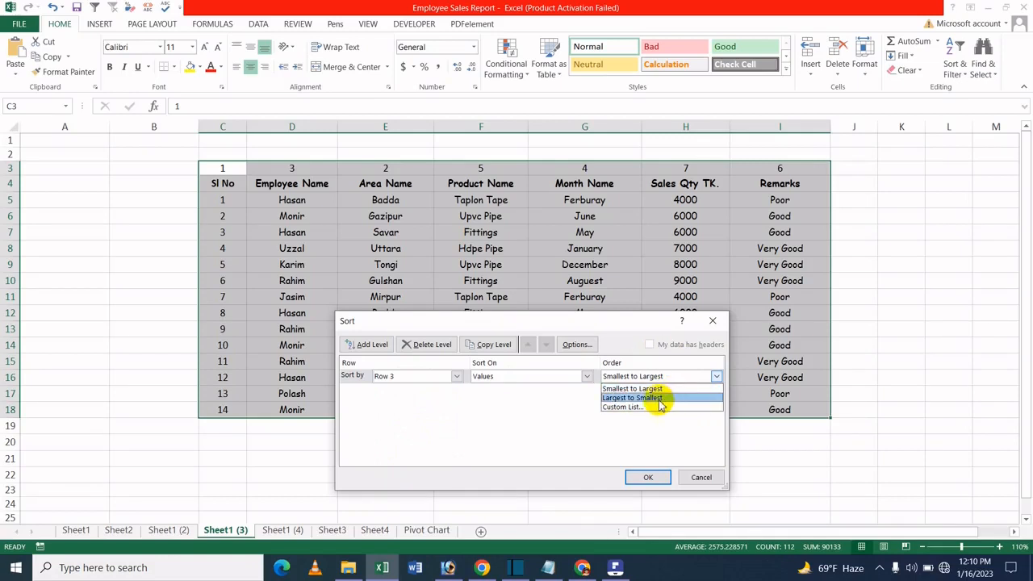
pyautogui.click(615, 389)
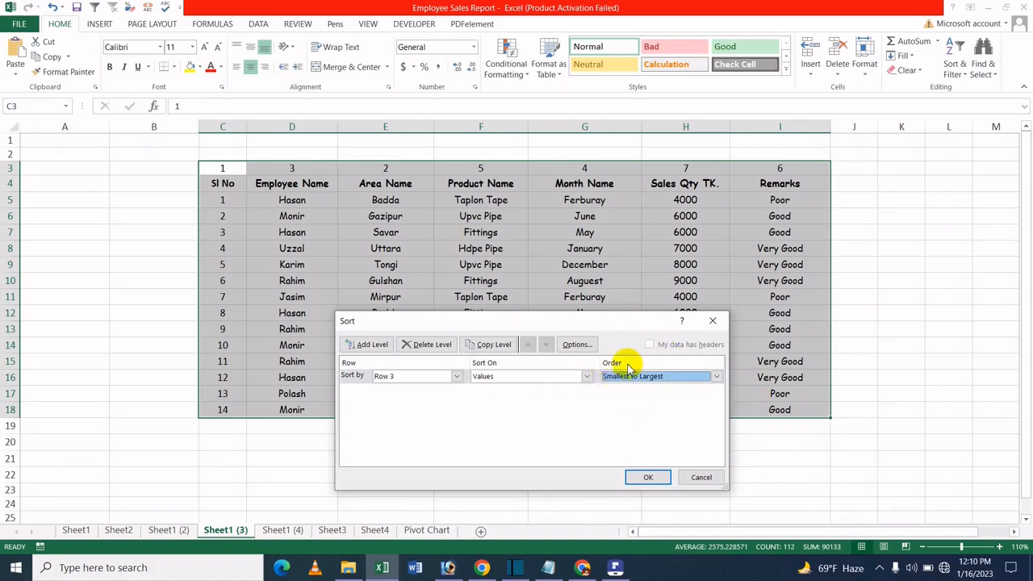
pyautogui.click(643, 477)
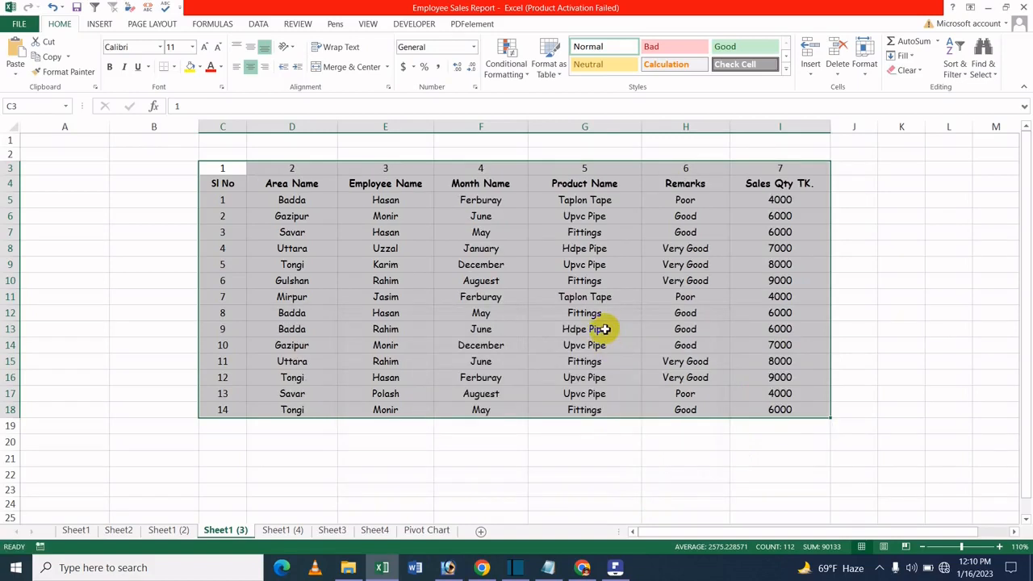
# - Examine the order of the table columns and their data against the order numbers in row 3
pyautogui.click(339, 243)
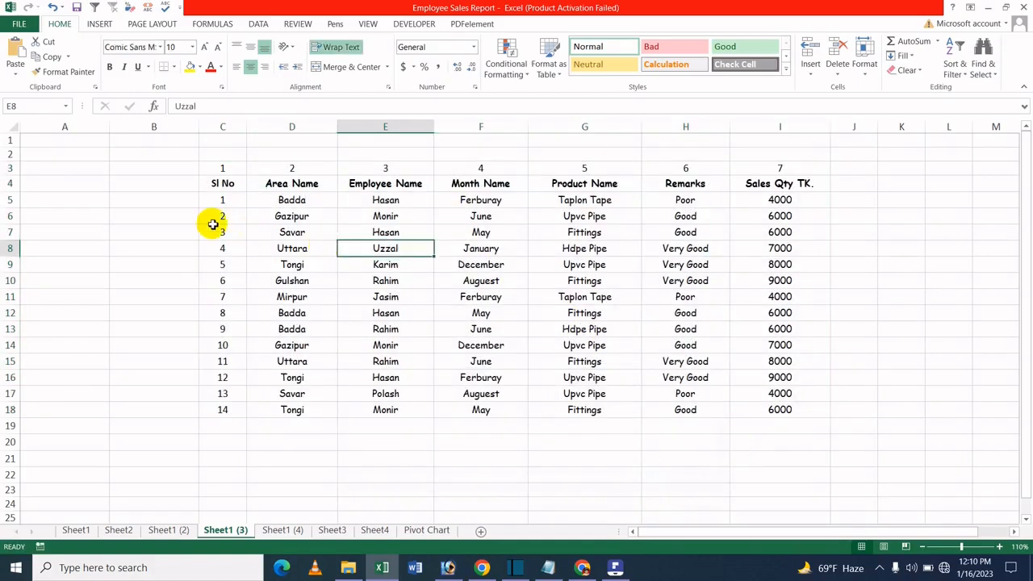
pyautogui.click(226, 184)
pyautogui.click(226, 169)
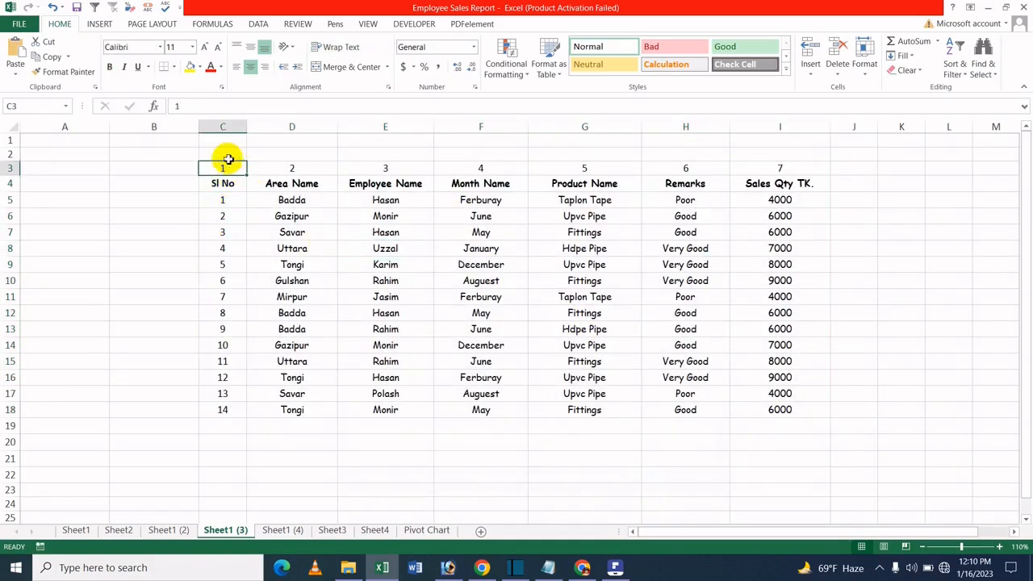
pyautogui.click(226, 234)
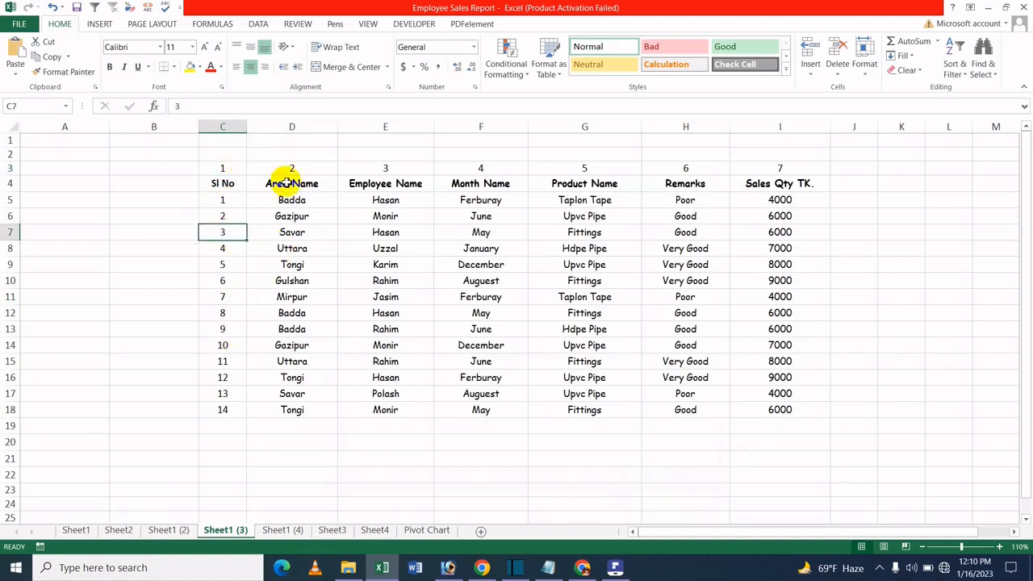
pyautogui.click(296, 212)
pyautogui.click(383, 188)
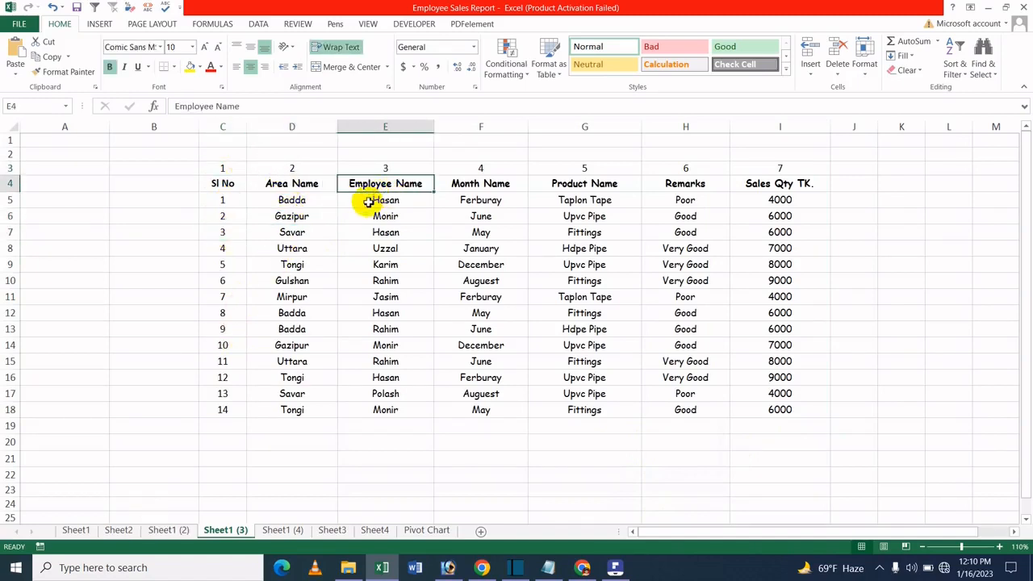
pyautogui.click(294, 168)
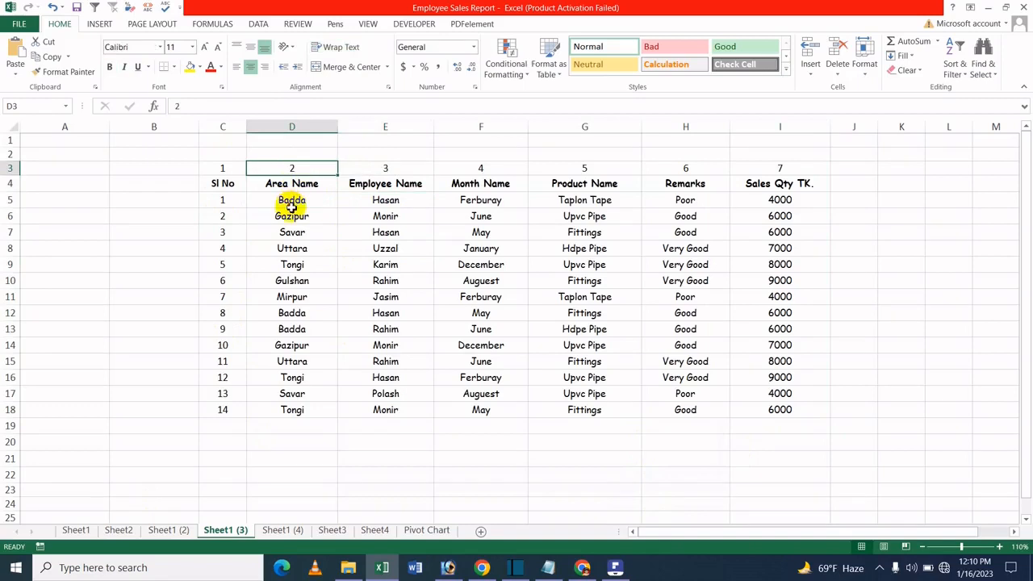
pyautogui.click(293, 201)
pyautogui.click(291, 168)
pyautogui.write('2')
pyautogui.click(291, 230)
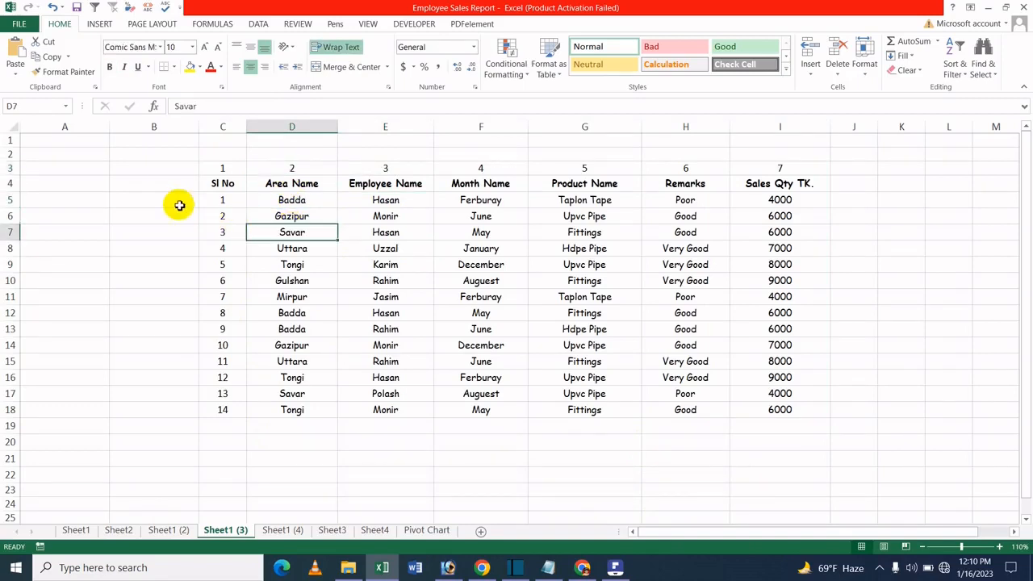
pyautogui.click(215, 205)
pyautogui.click(336, 219)
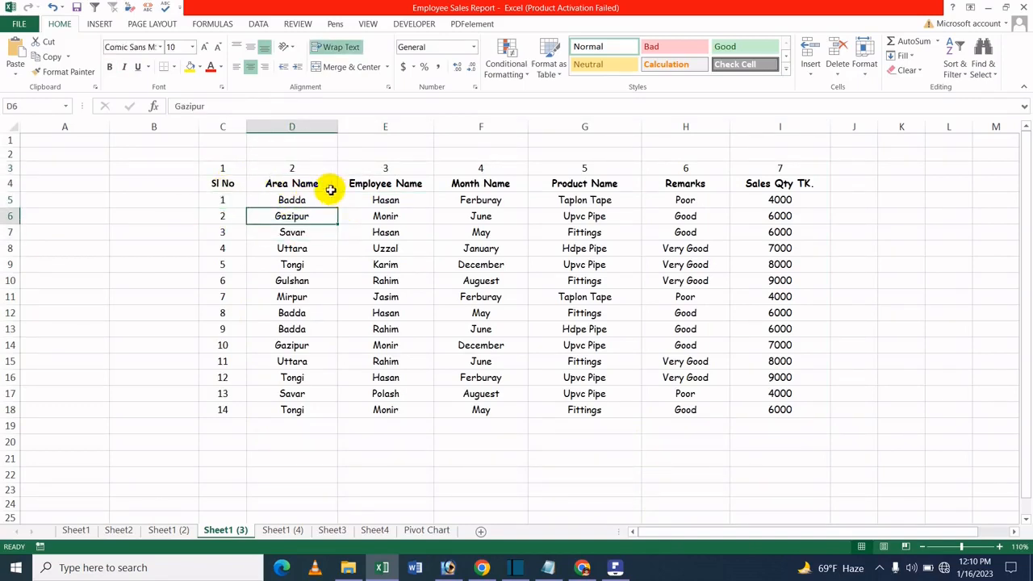
pyautogui.click(416, 250)
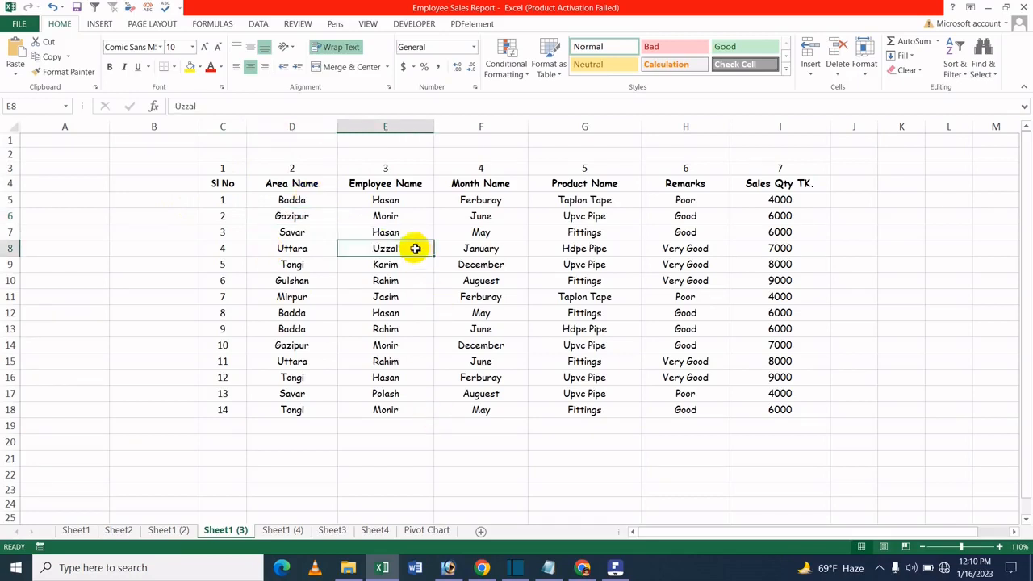
pyautogui.click(286, 220)
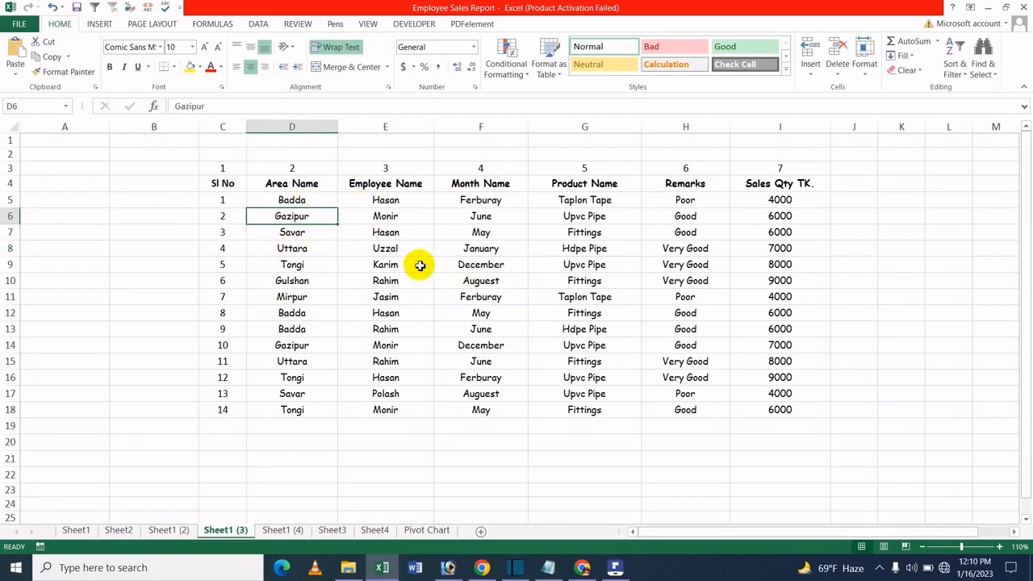
pyautogui.click(416, 265)
pyautogui.click(300, 269)
pyautogui.click(312, 212)
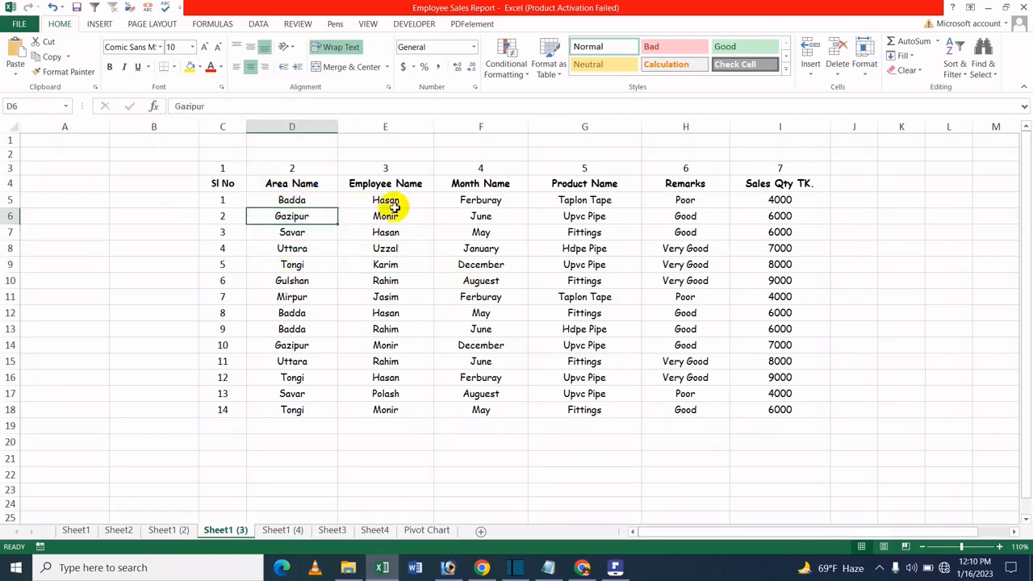
pyautogui.click(428, 216)
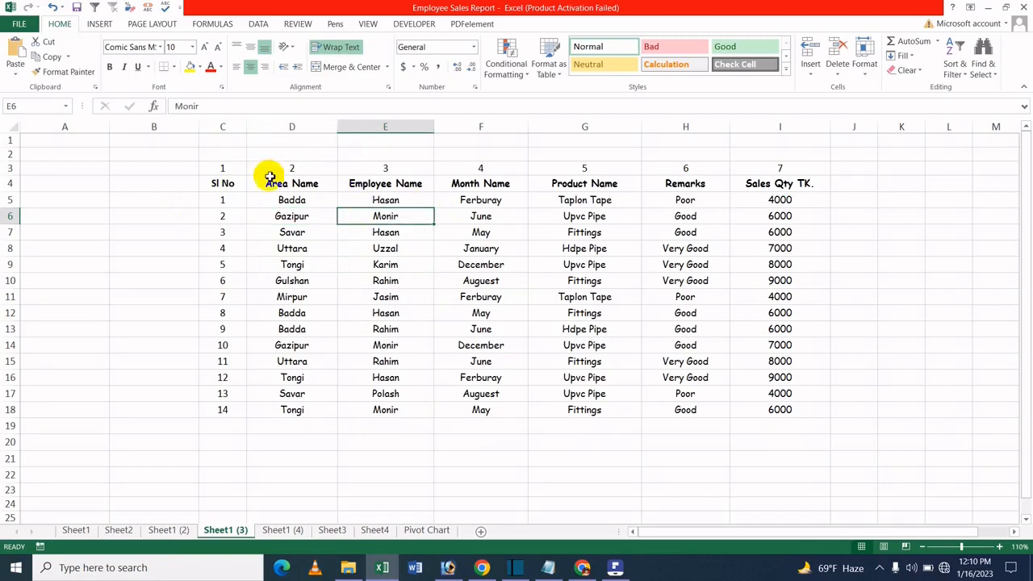
pyautogui.click(380, 168)
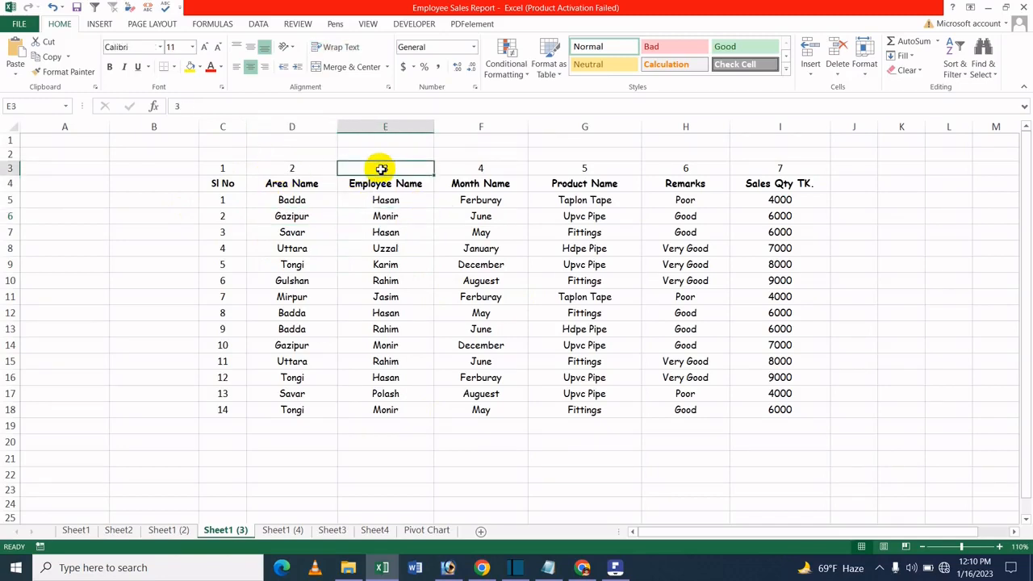
pyautogui.click(290, 170)
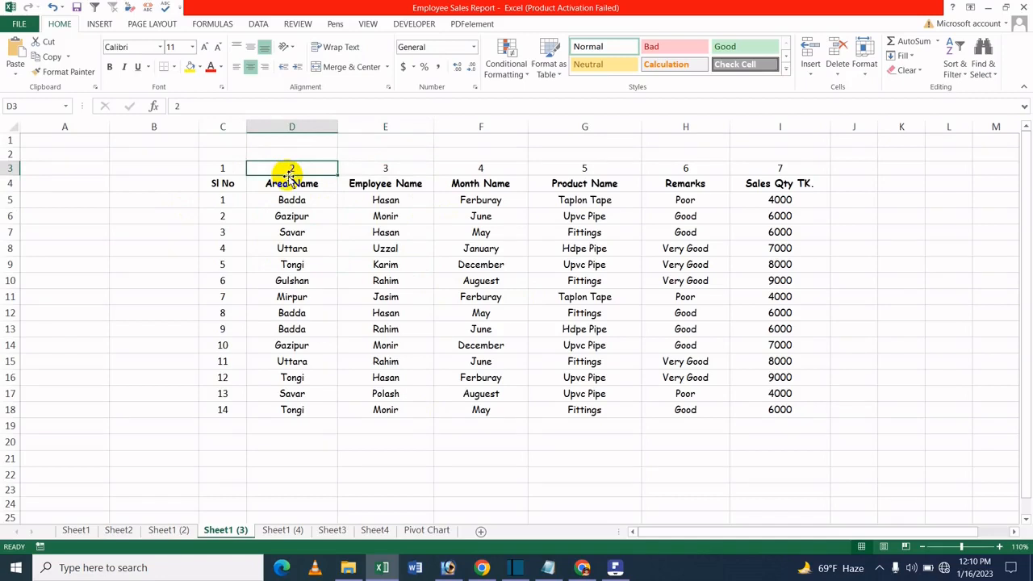
pyautogui.click(398, 170)
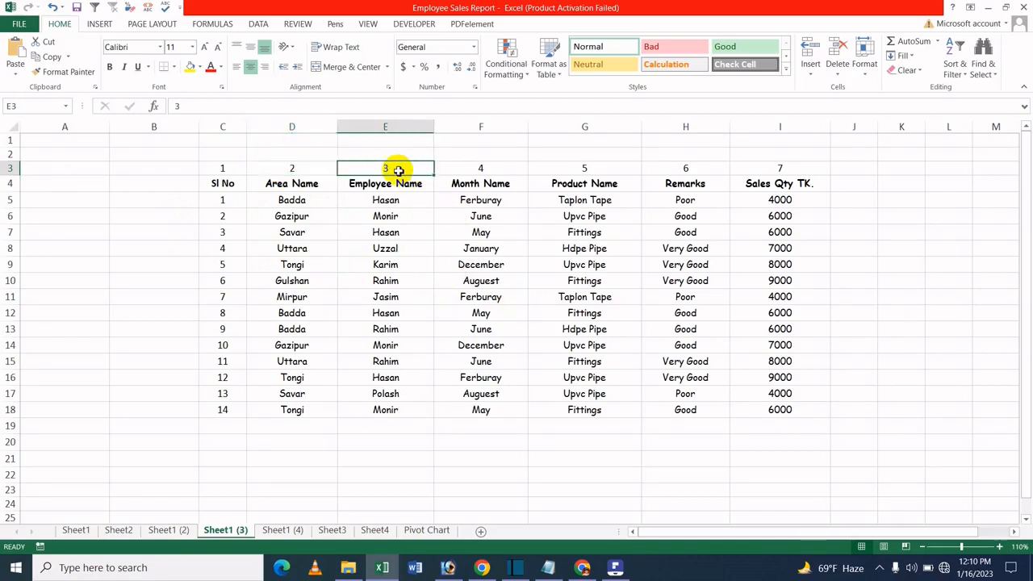
pyautogui.click(226, 247)
pyautogui.click(291, 250)
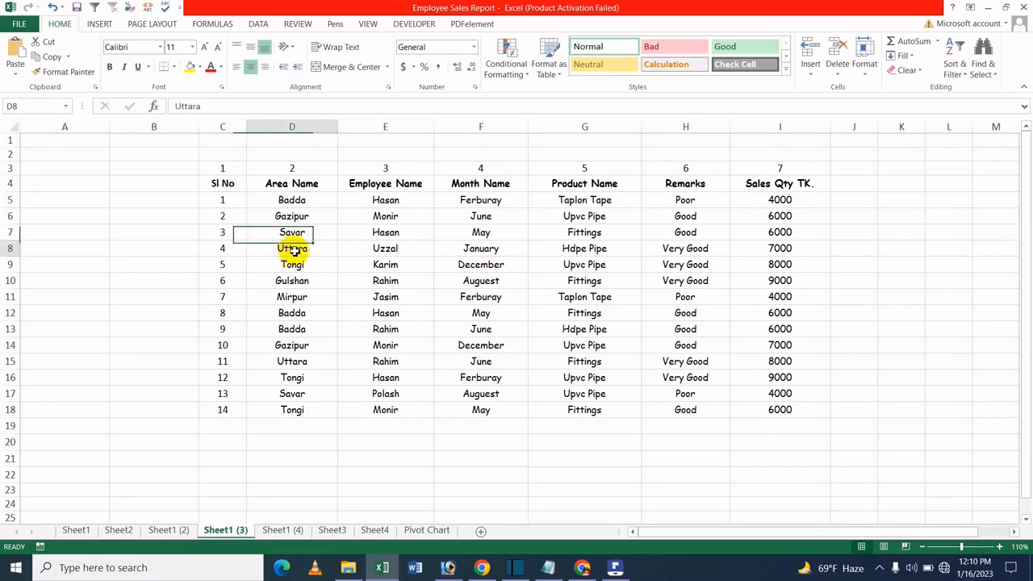
pyautogui.click(388, 232)
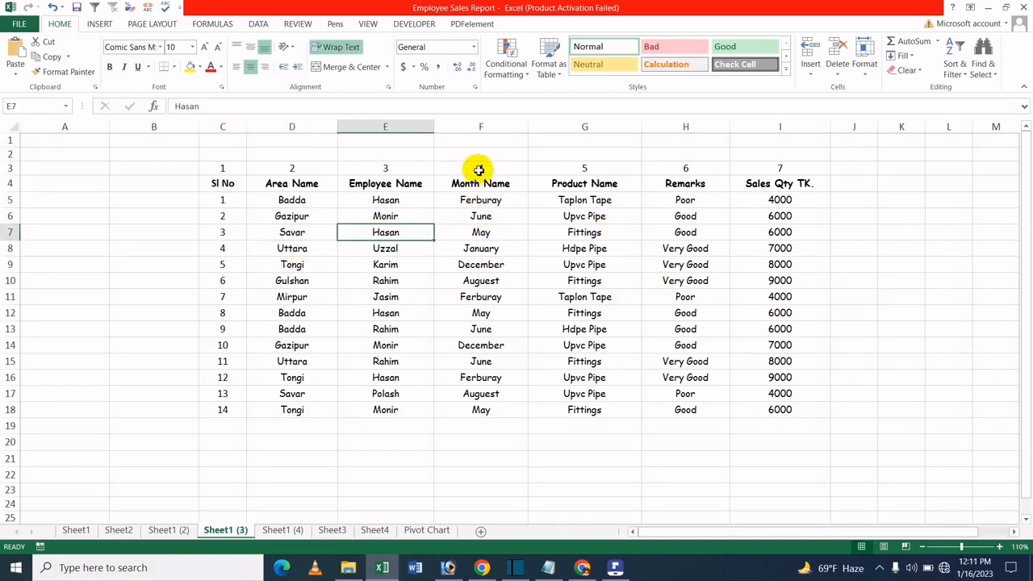
pyautogui.click(533, 165)
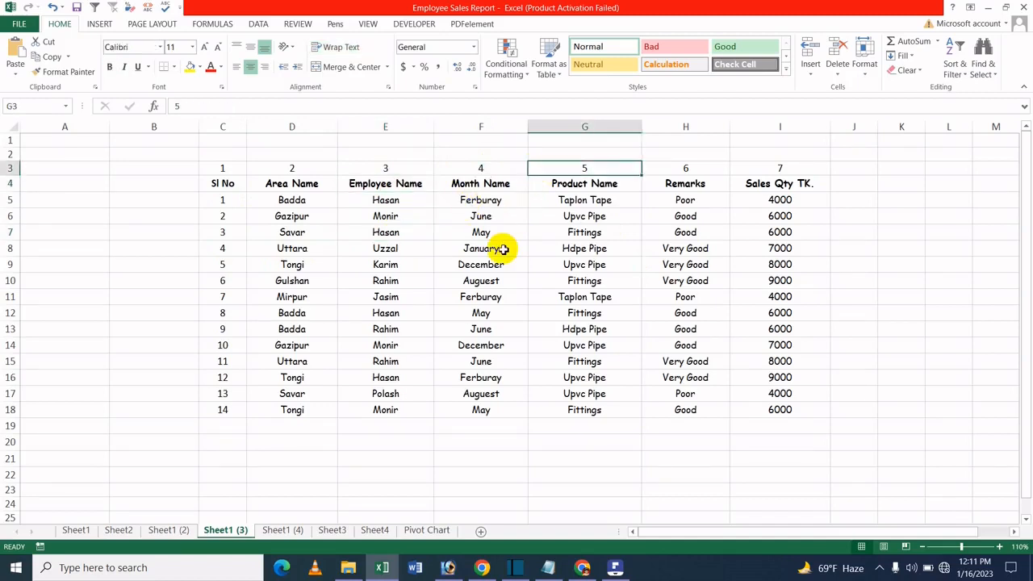
# - Examine the positions and data of the Month Name, Product Name, Remarks and Sales Qty TK. columns beneath their order numbers
pyautogui.click(500, 248)
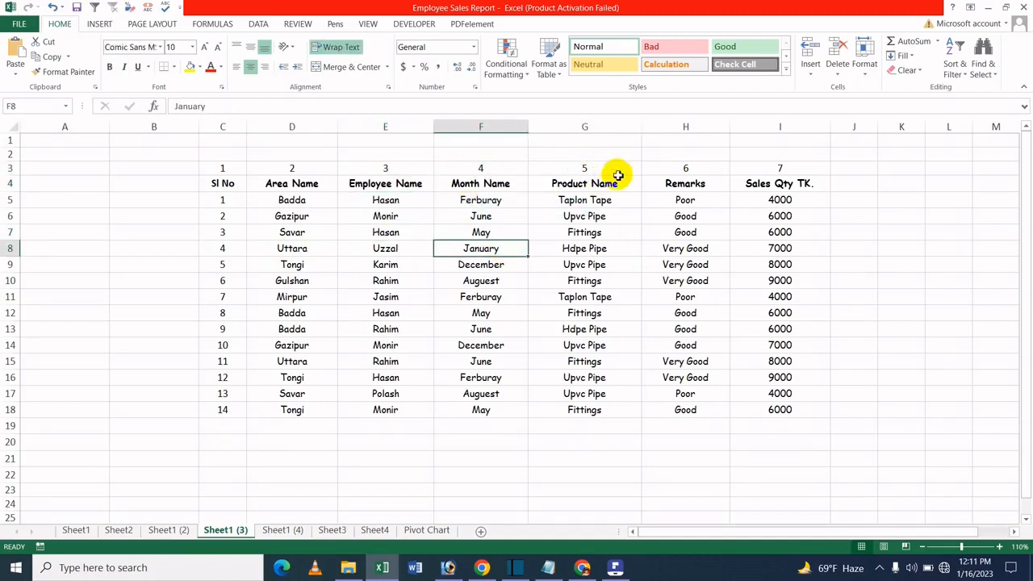
pyautogui.click(597, 182)
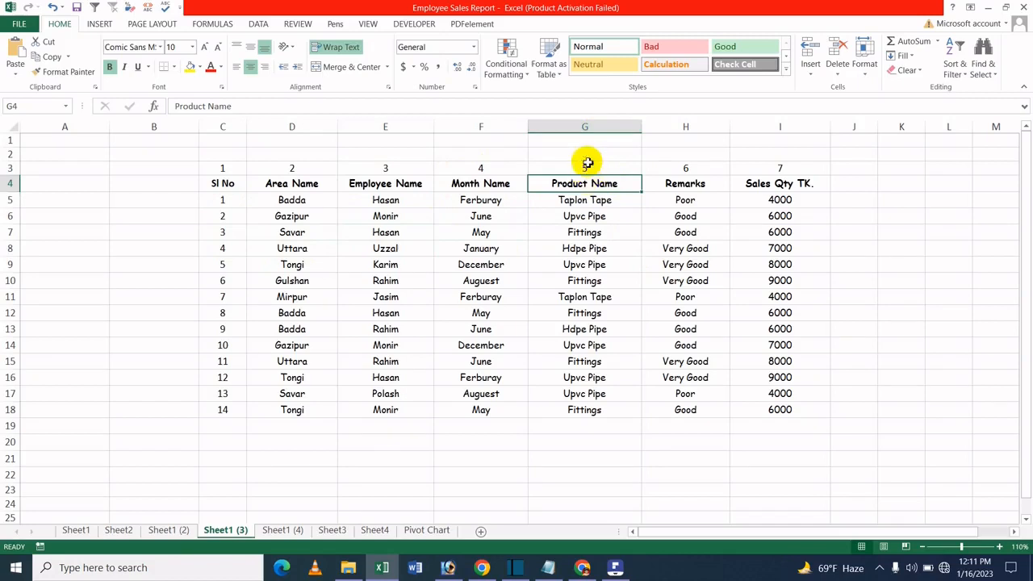
pyautogui.click(502, 167)
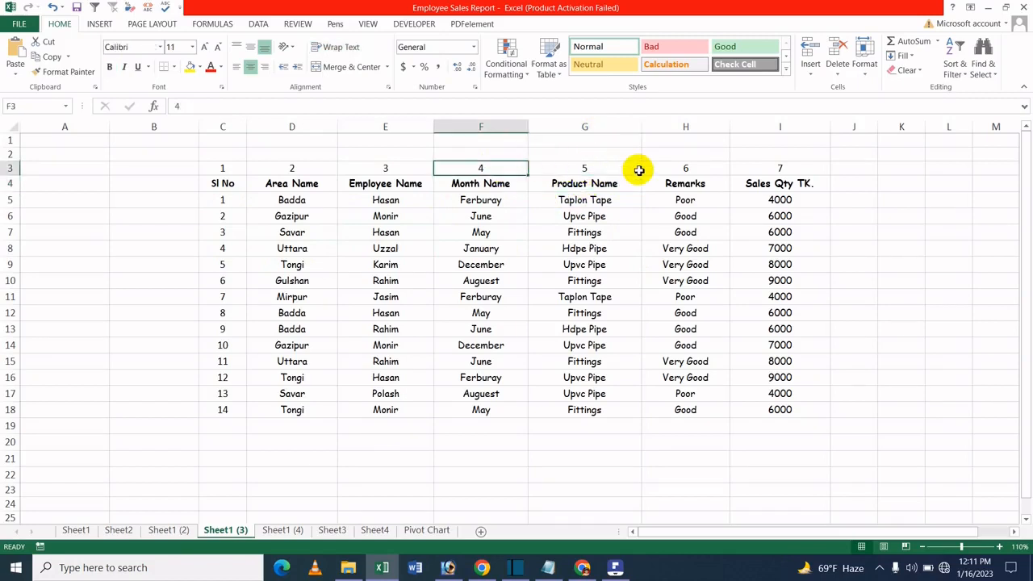
pyautogui.click(605, 167)
pyautogui.click(614, 215)
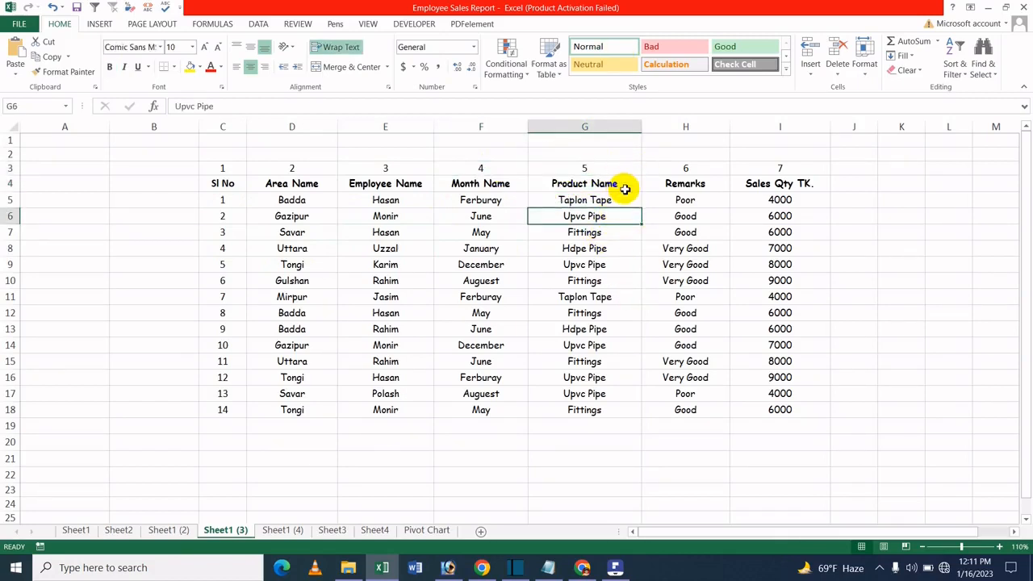
pyautogui.click(584, 315)
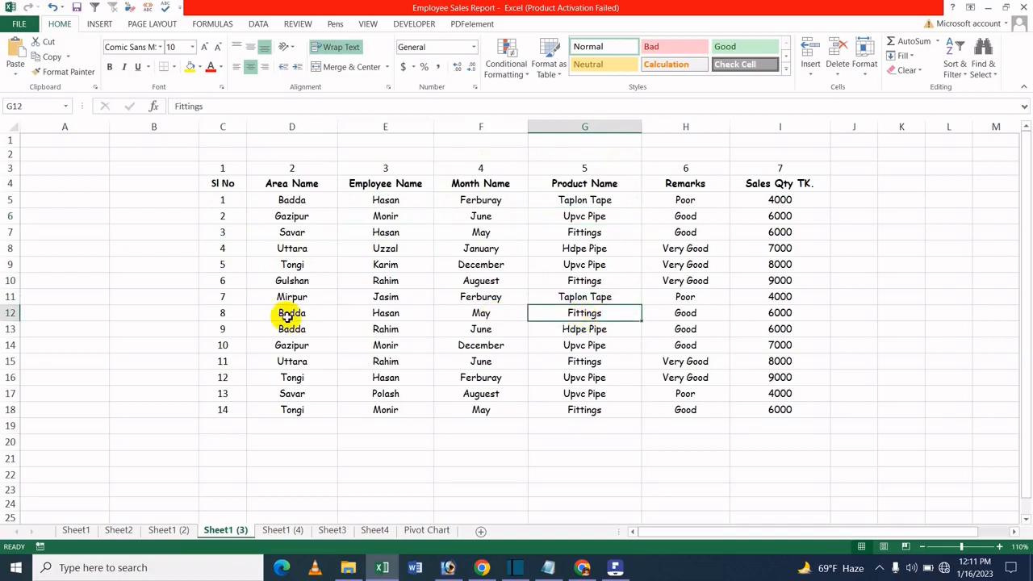
pyautogui.click(798, 179)
pyautogui.click(691, 181)
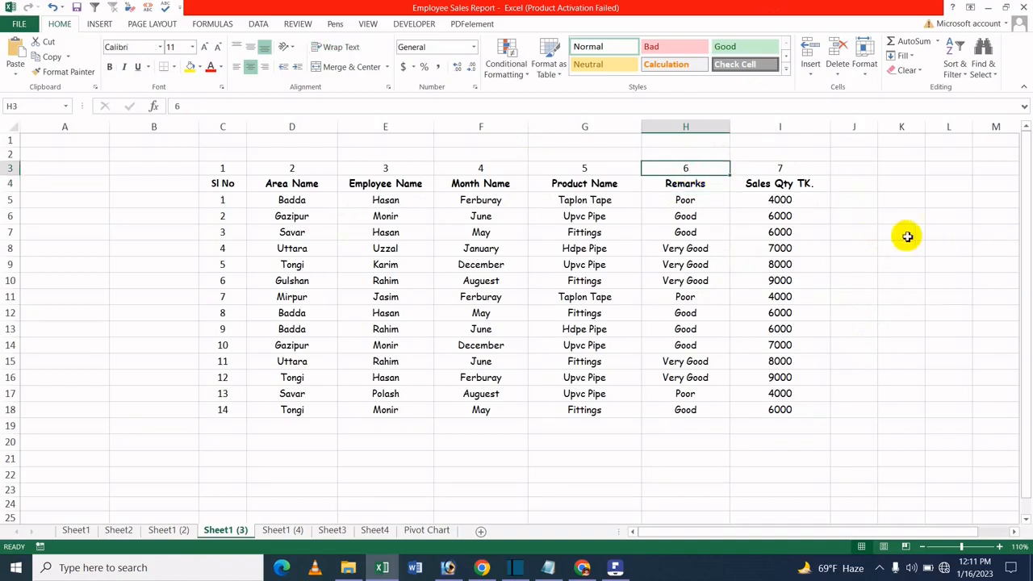
pyautogui.click(691, 198)
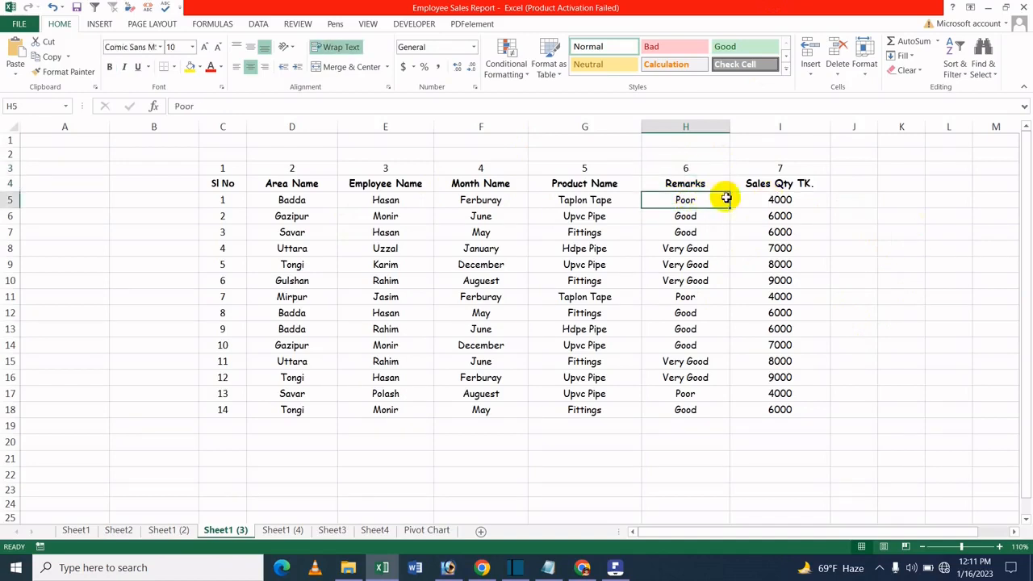
pyautogui.click(787, 201)
pyautogui.click(782, 300)
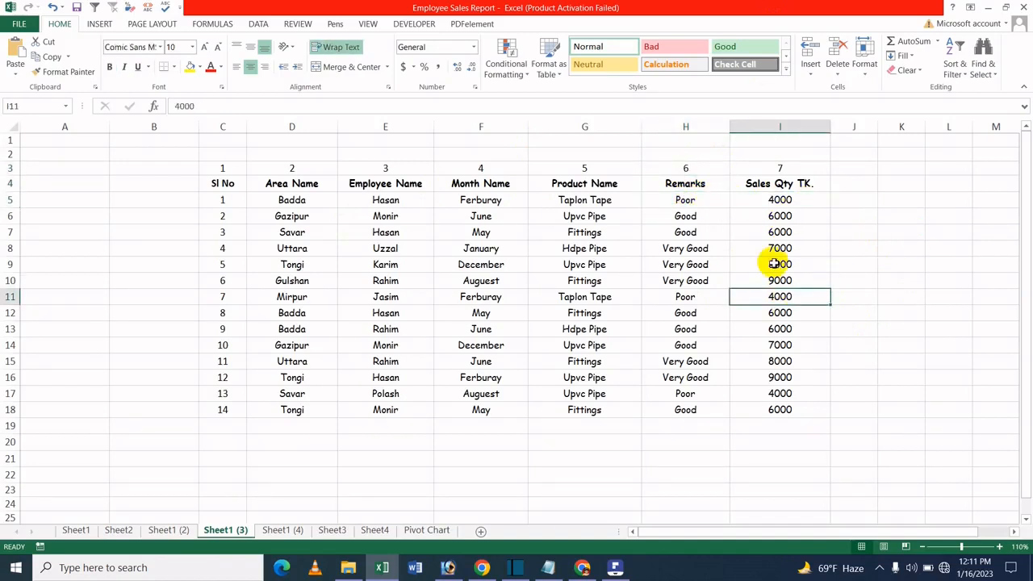
pyautogui.click(652, 229)
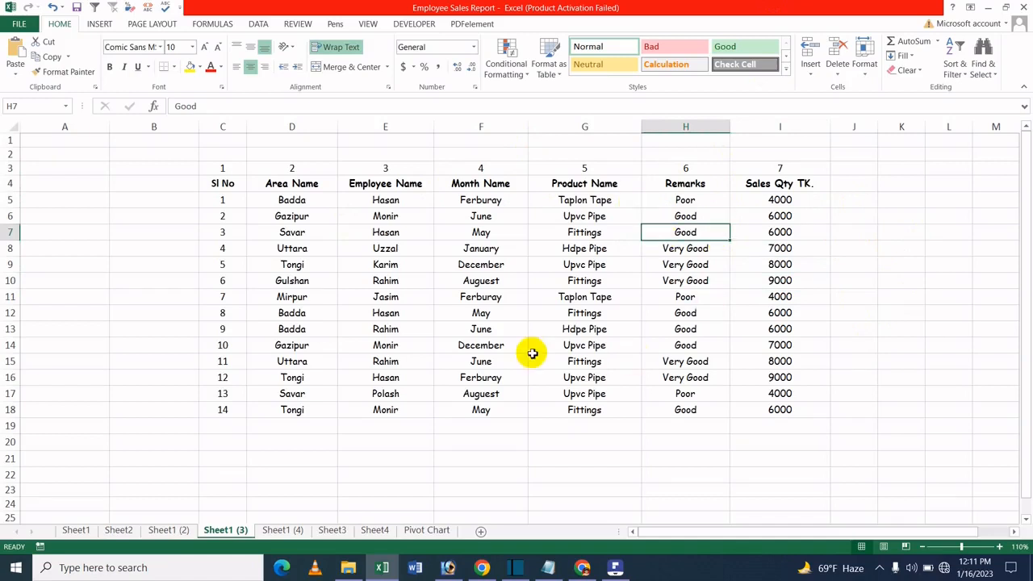
pyautogui.click(707, 179)
pyautogui.click(758, 246)
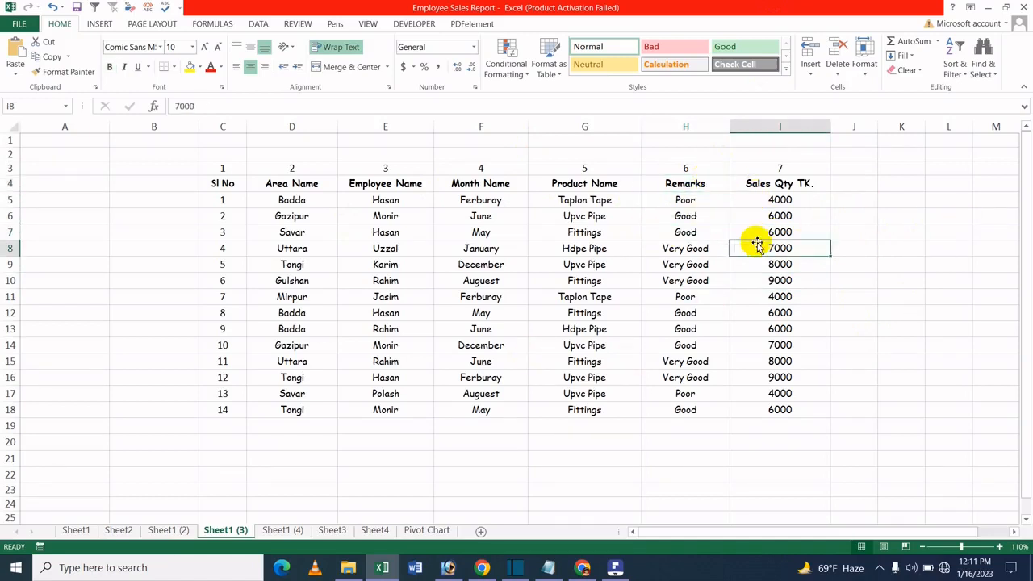
pyautogui.click(694, 172)
pyautogui.click(597, 167)
pyautogui.click(699, 169)
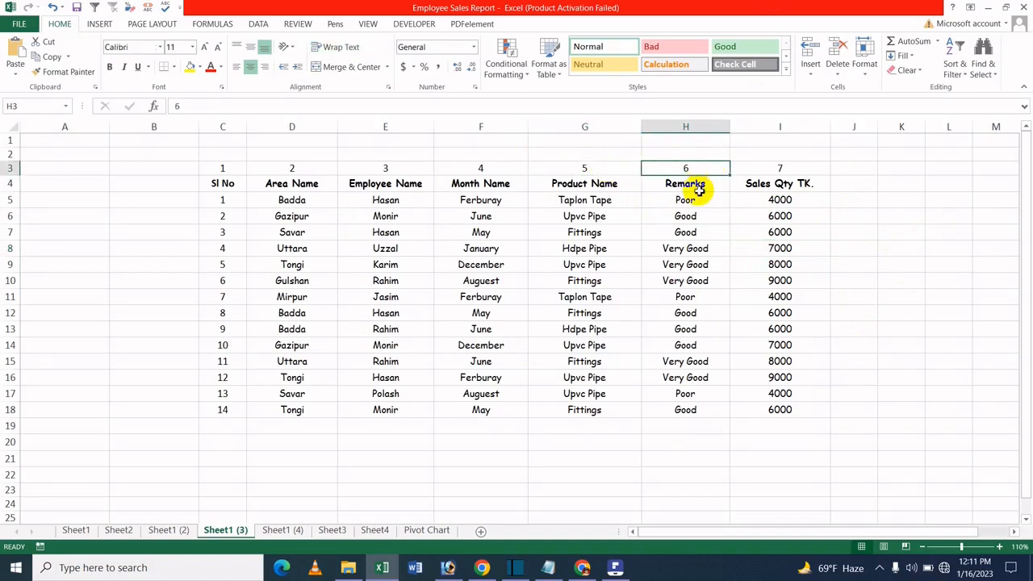
pyautogui.moveTo(685, 200); pyautogui.dragTo(690, 346)
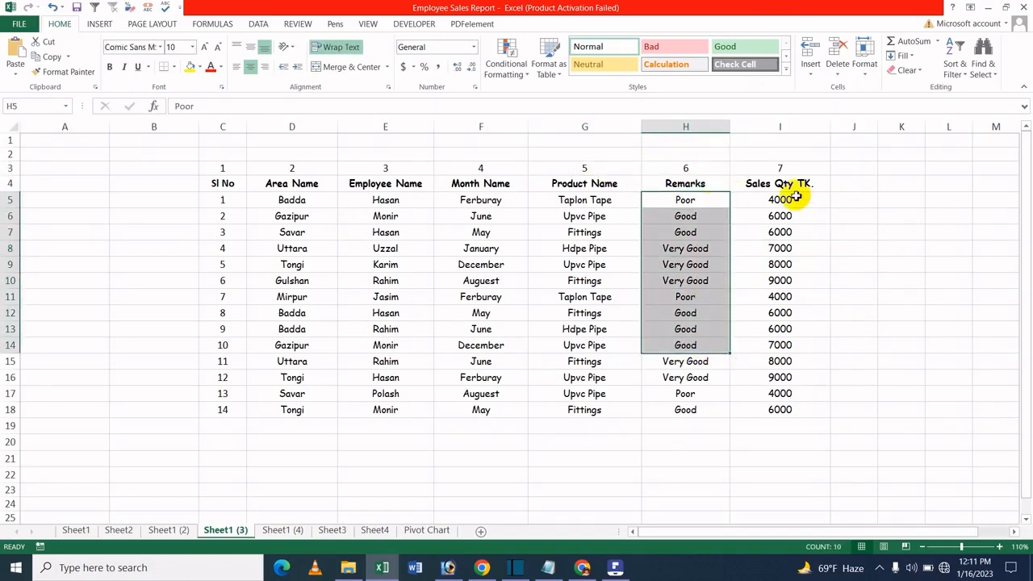
pyautogui.click(798, 172)
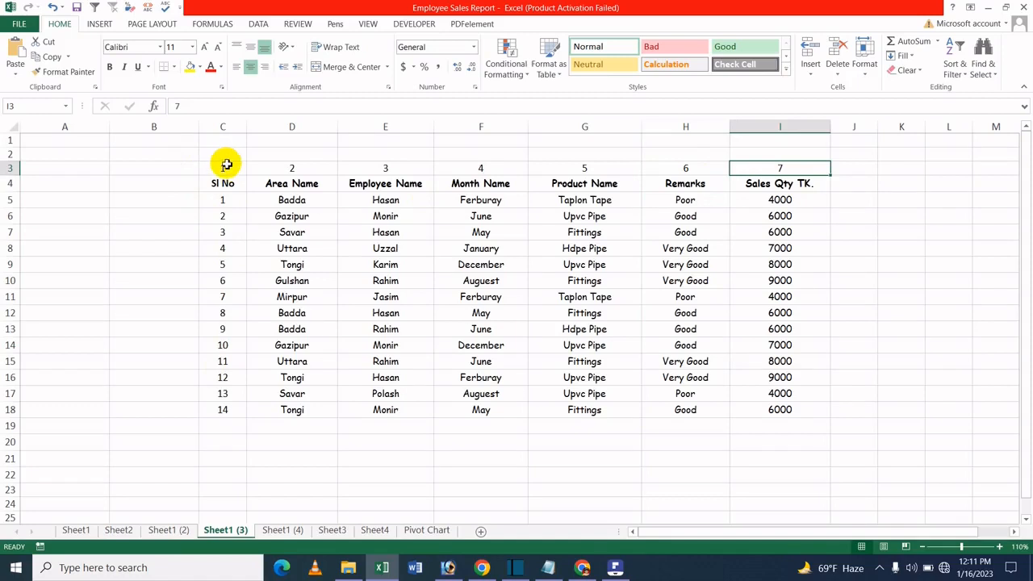
# - Sort the columns of the range C3:I18 by the values in Row 3, ordered Largest to Smallest
pyautogui.moveTo(226, 165); pyautogui.dragTo(774, 410)
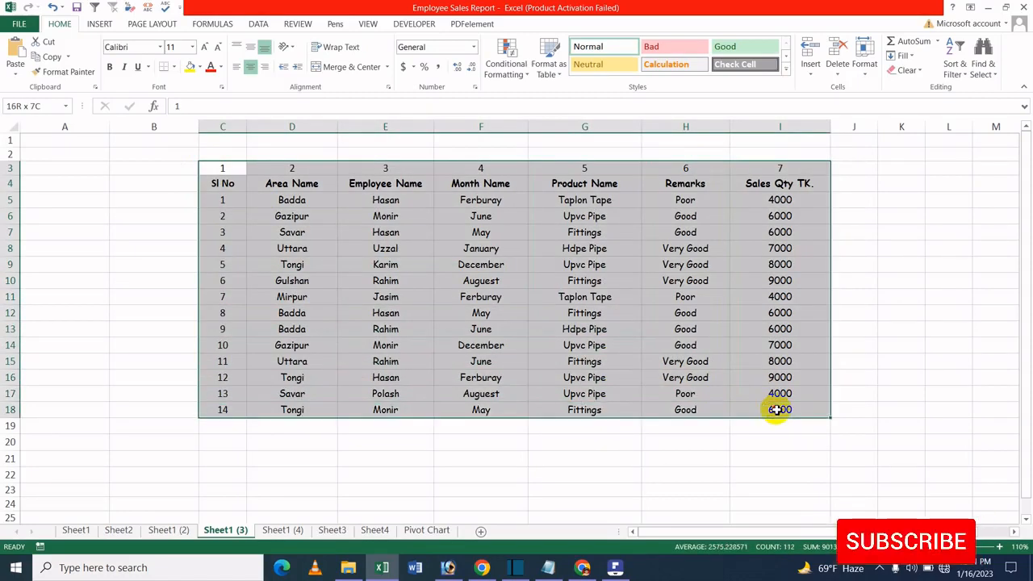
pyautogui.click(902, 56)
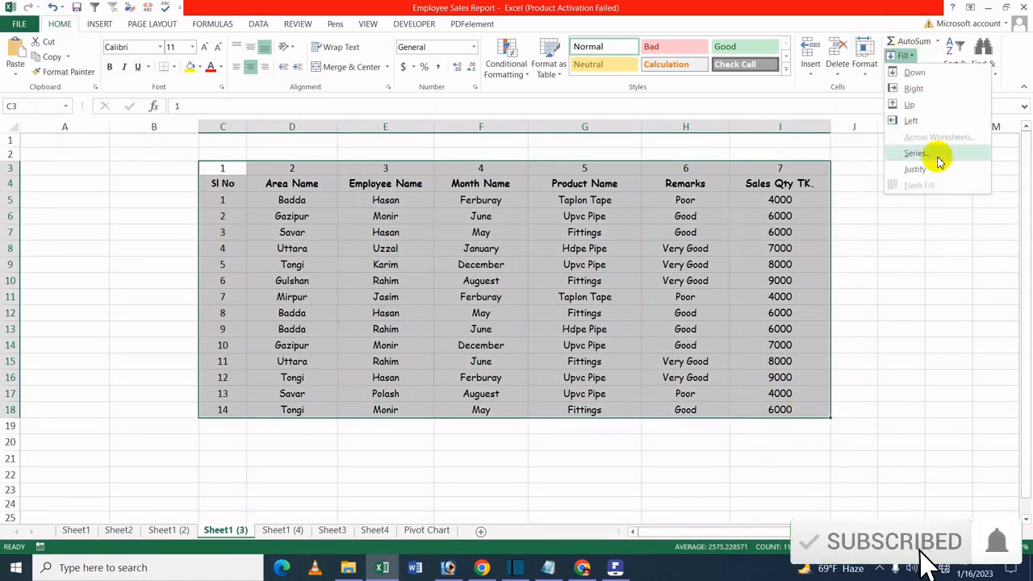
pyautogui.click(914, 54)
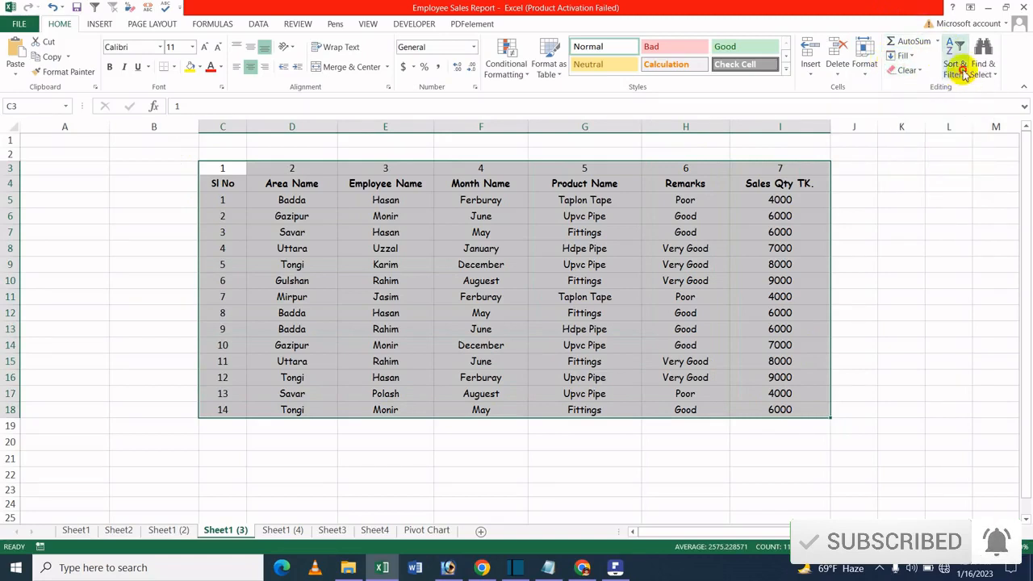
pyautogui.click(965, 74)
pyautogui.click(954, 123)
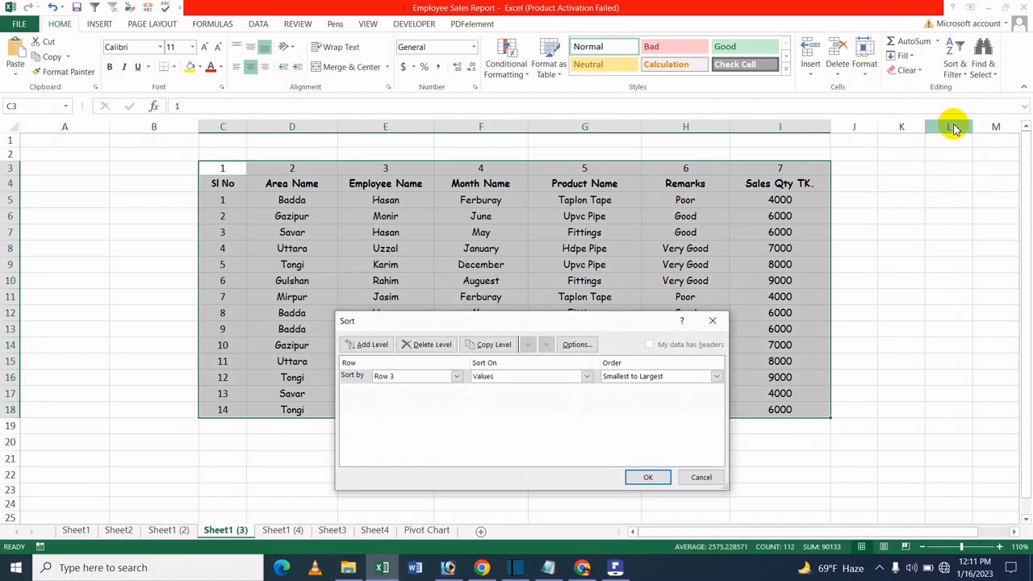
pyautogui.click(457, 378)
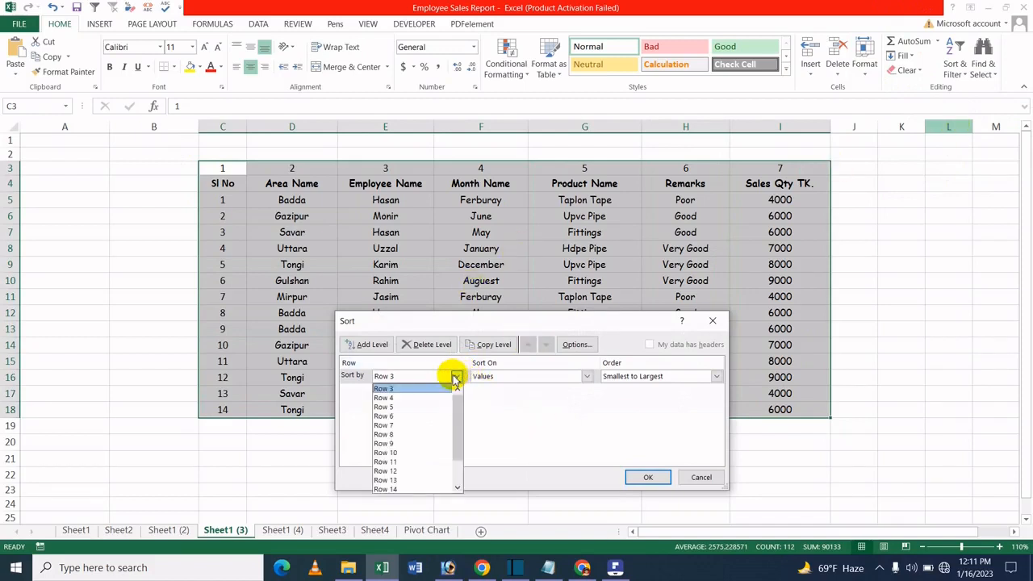
pyautogui.click(418, 390)
pyautogui.click(652, 376)
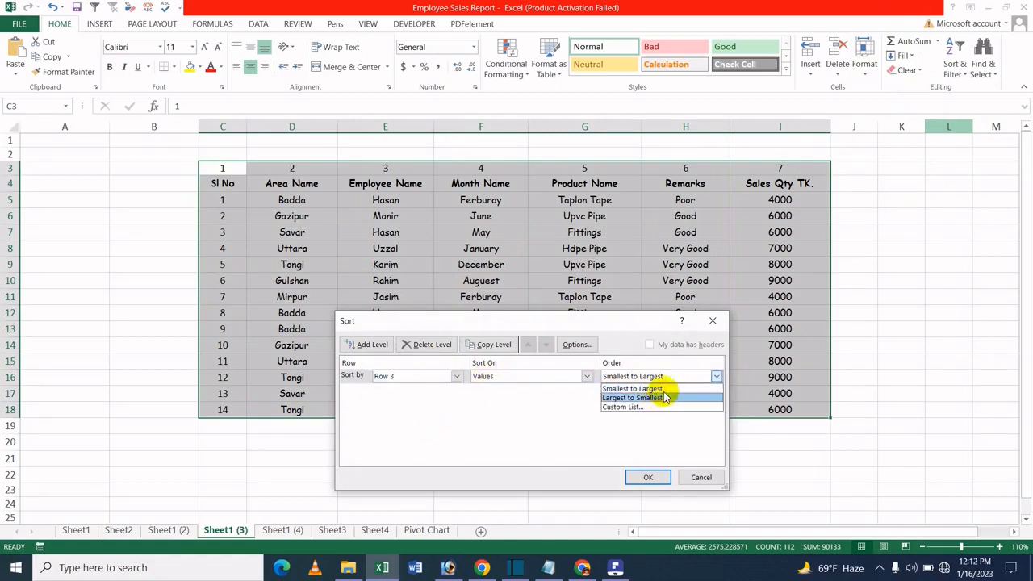
pyautogui.click(664, 400)
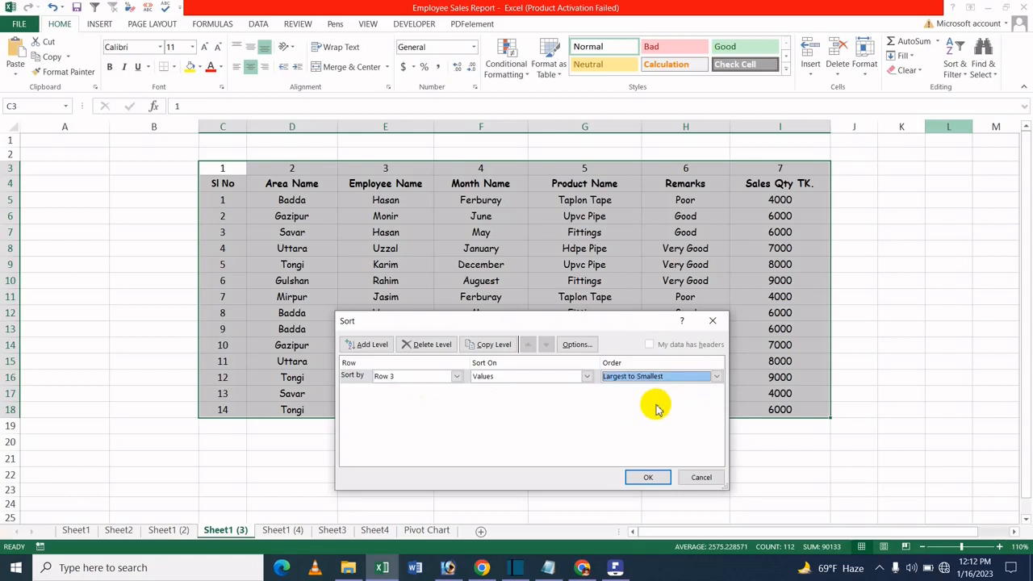
pyautogui.click(650, 477)
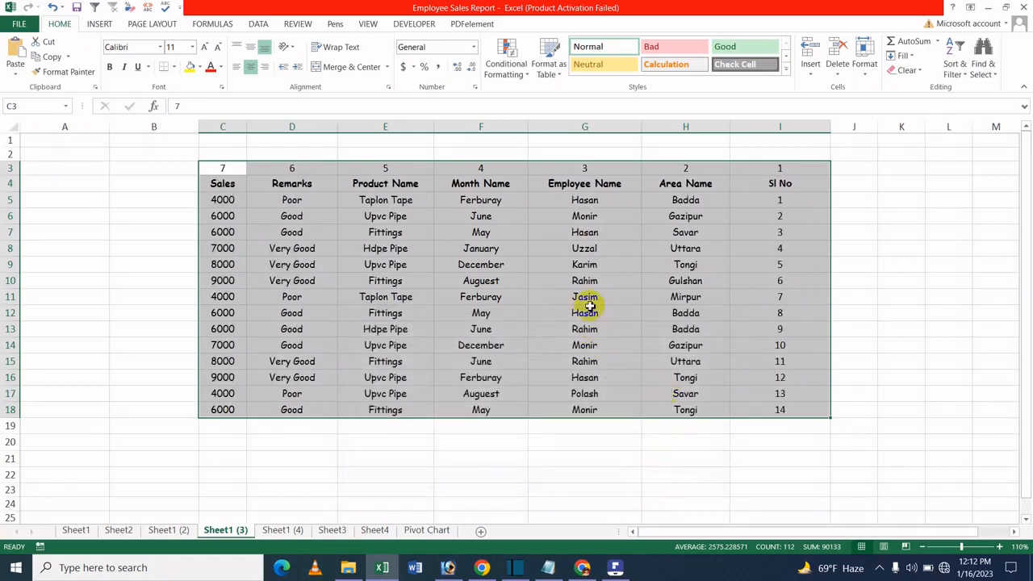
# - Examine the column headers and data in the descending column order, from Sl No across to Sales
pyautogui.click(278, 266)
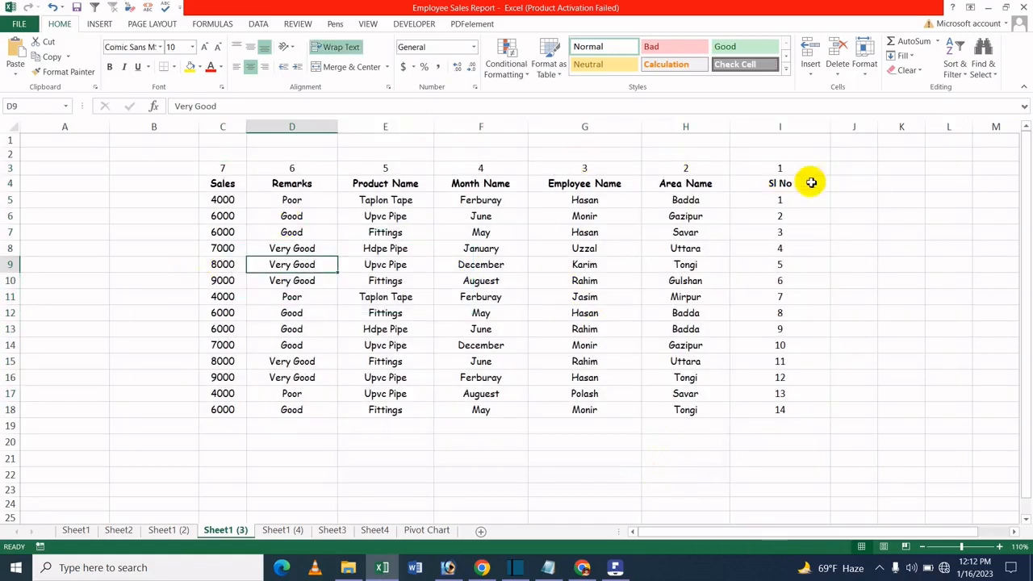
pyautogui.click(771, 181)
pyautogui.click(224, 204)
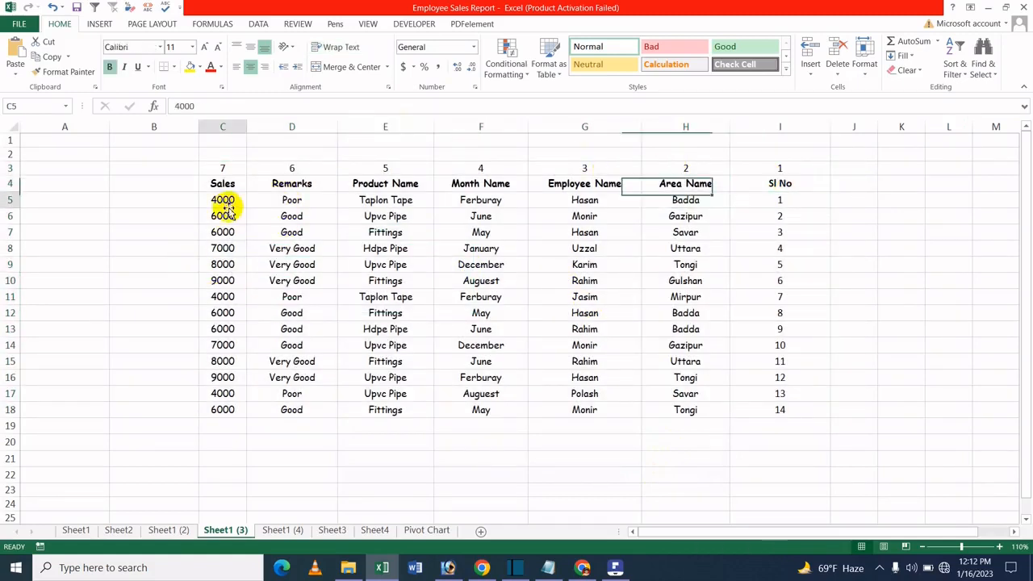
pyautogui.click(795, 181)
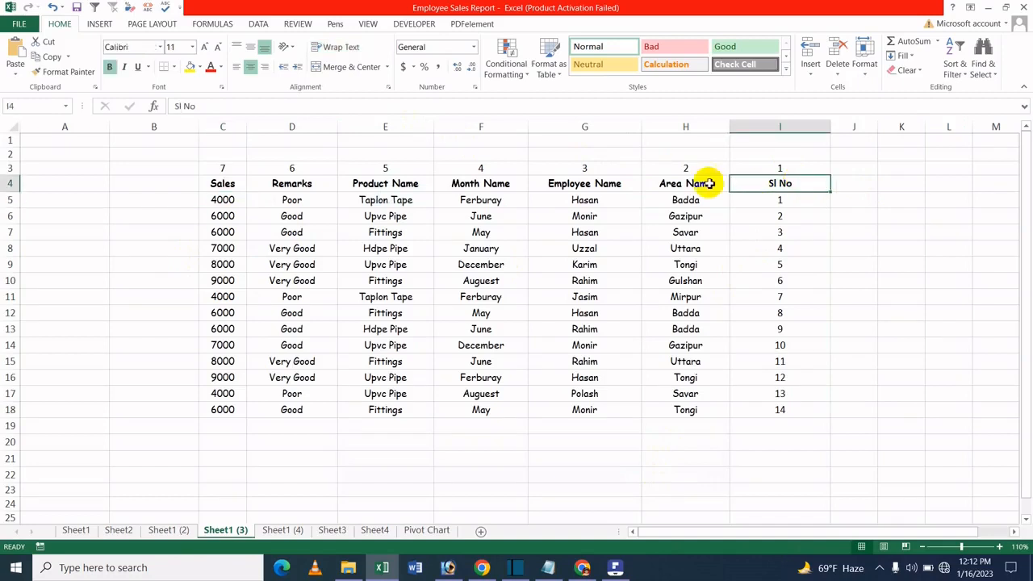
pyautogui.click(696, 182)
pyautogui.click(593, 182)
pyautogui.click(491, 184)
pyautogui.click(379, 187)
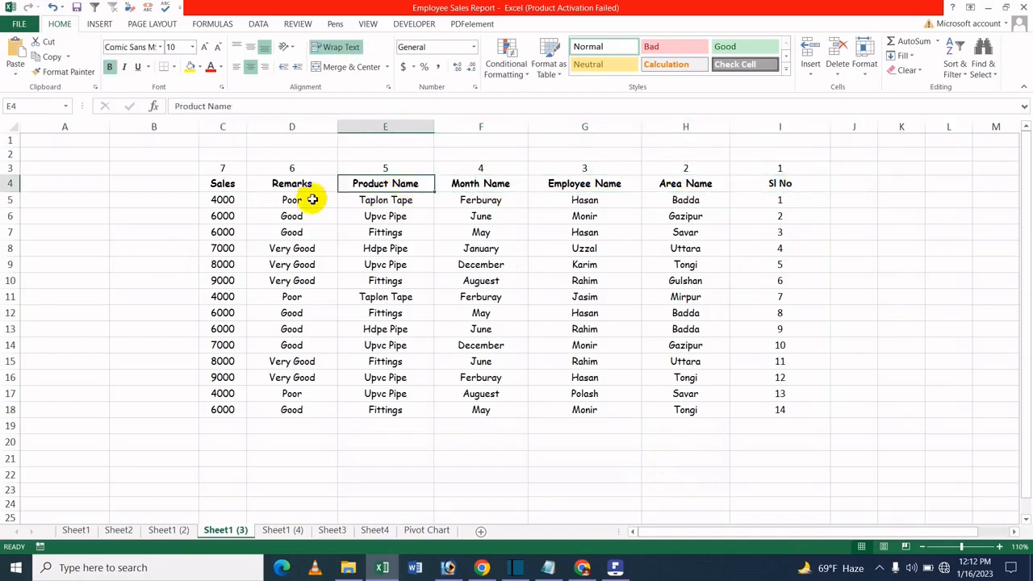
pyautogui.click(287, 201)
pyautogui.click(205, 220)
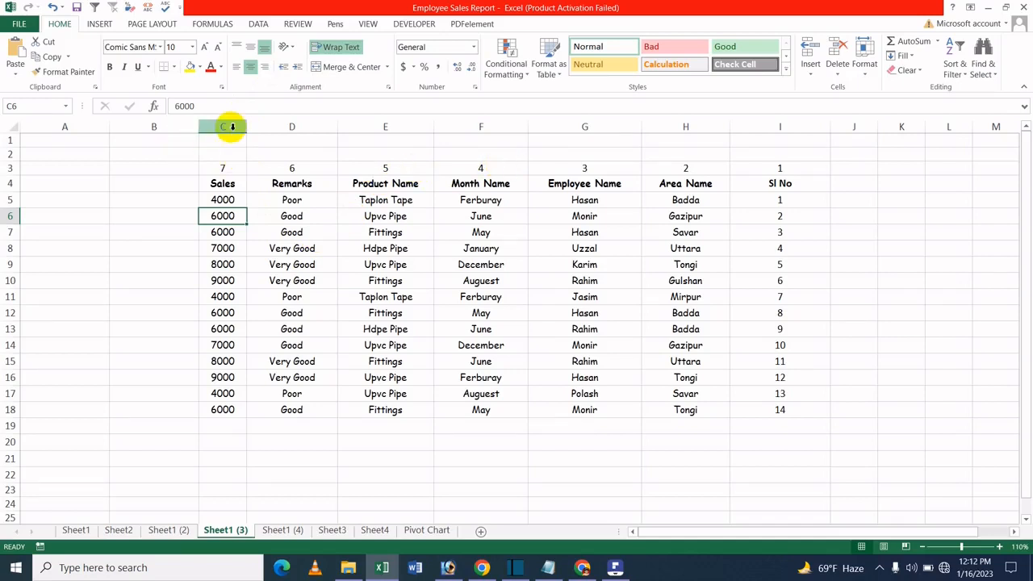
# - Undo the Largest to Smallest column sort
pyautogui.hotkey('ctrl', 'z')
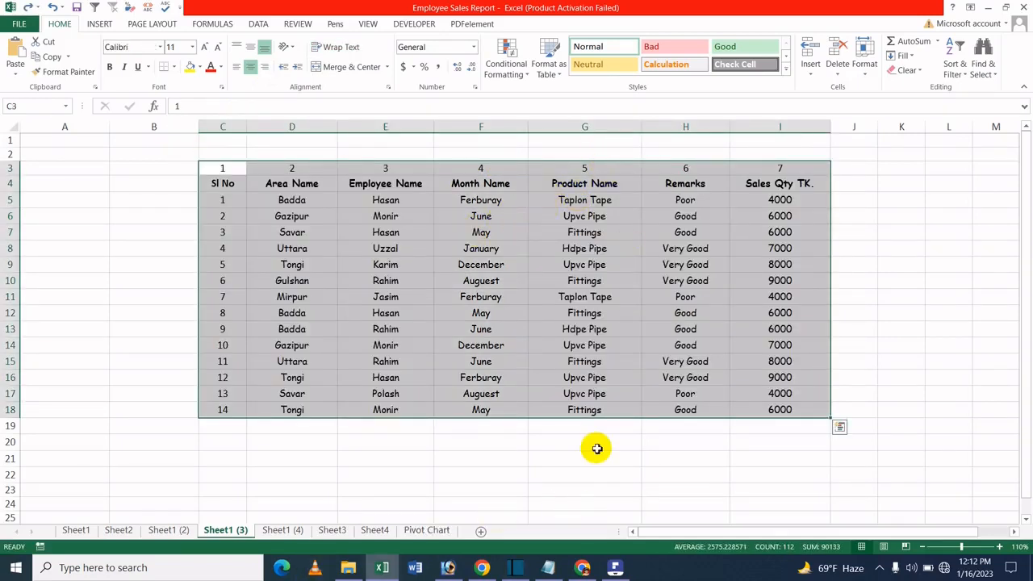
pyautogui.click(593, 281)
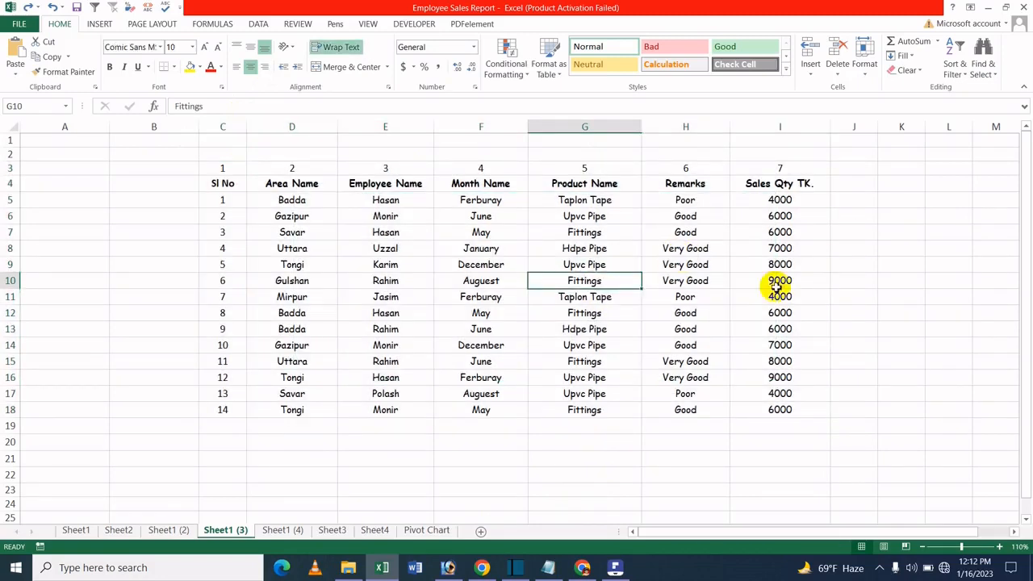
pyautogui.click(613, 568)
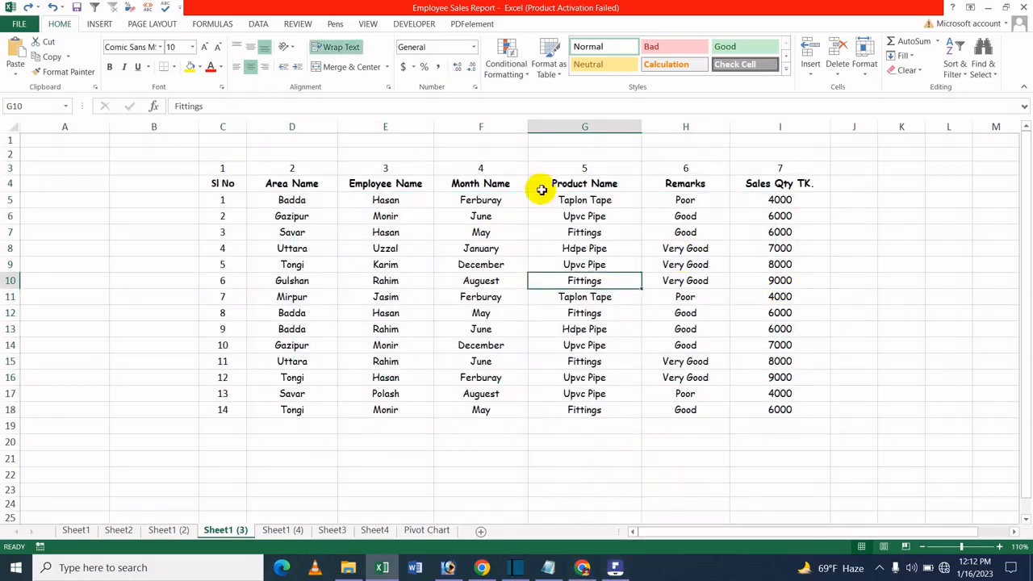